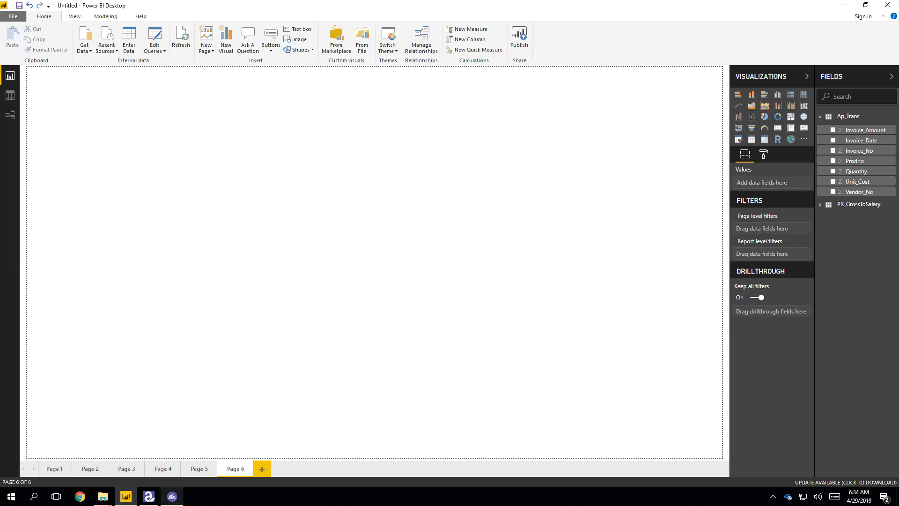
Switch to ACL Analytics and close the Export result and the Ap_Trans table.
{"action": "left_click", "coordinate": [172, 496]}
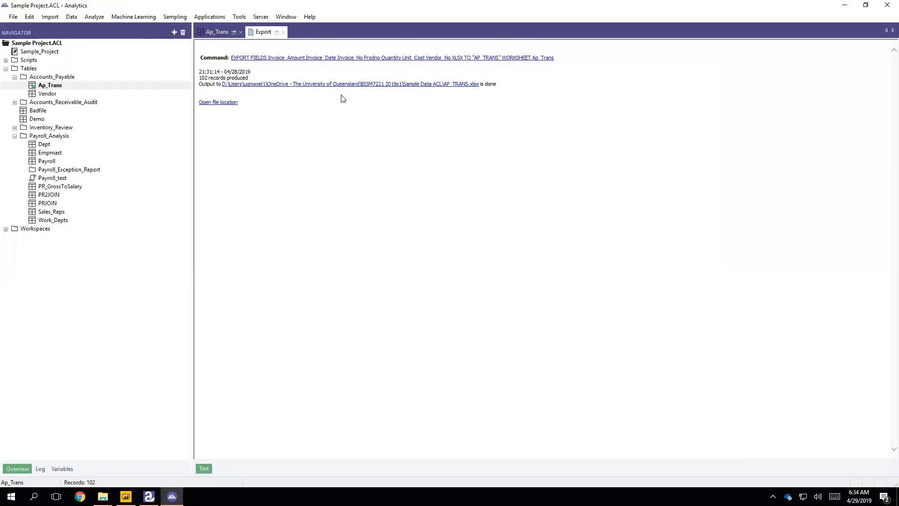
{"action": "left_click", "coordinate": [283, 32]}
{"action": "left_click", "coordinate": [240, 32]}
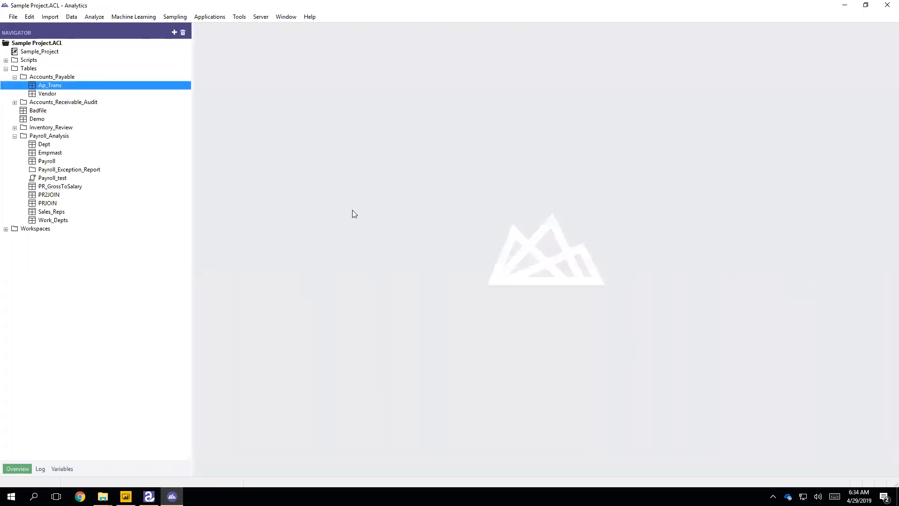
Open the Payroll table and start a join with Empmast as the secondary table.
{"action": "left_click", "coordinate": [94, 16]}
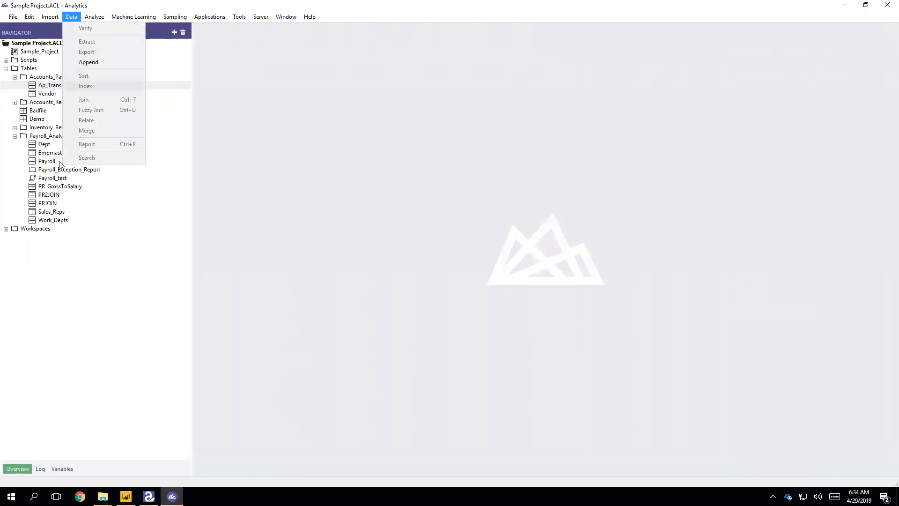
{"action": "left_click", "coordinate": [121, 248]}
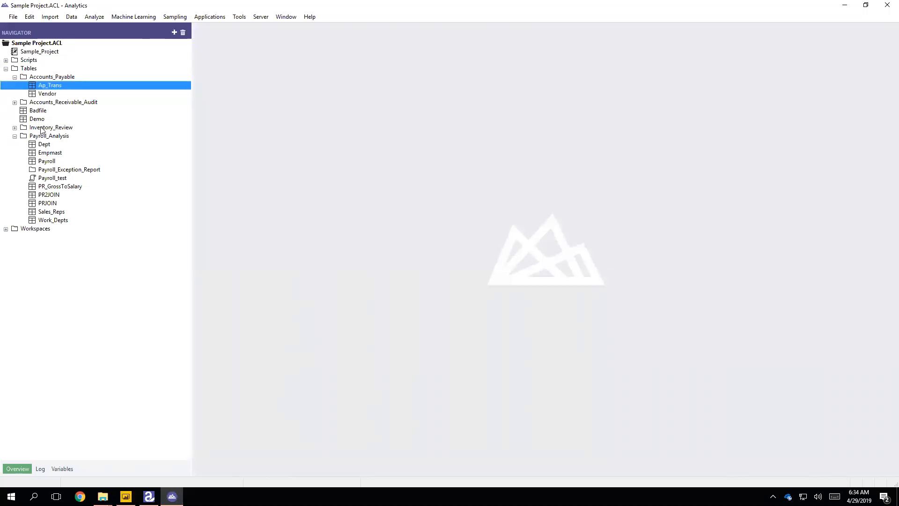
{"action": "double_click", "coordinate": [52, 167]}
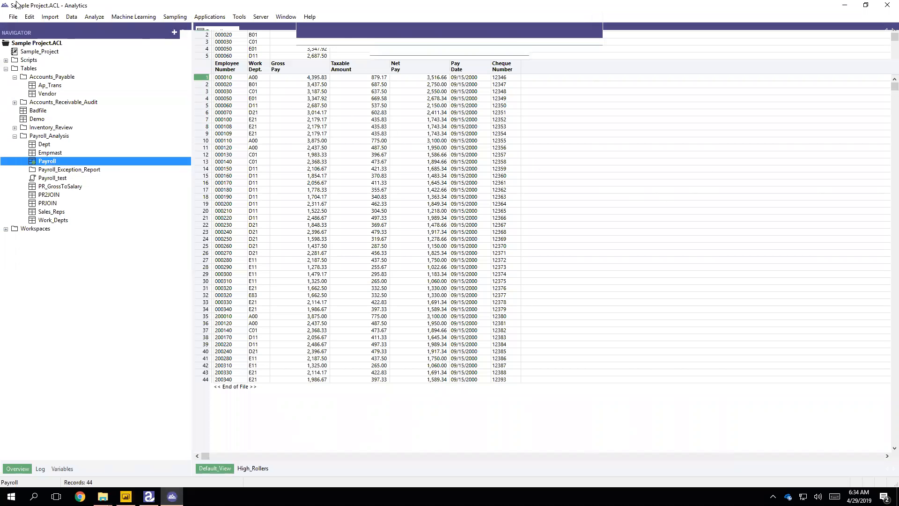
{"action": "left_click", "coordinate": [71, 18]}
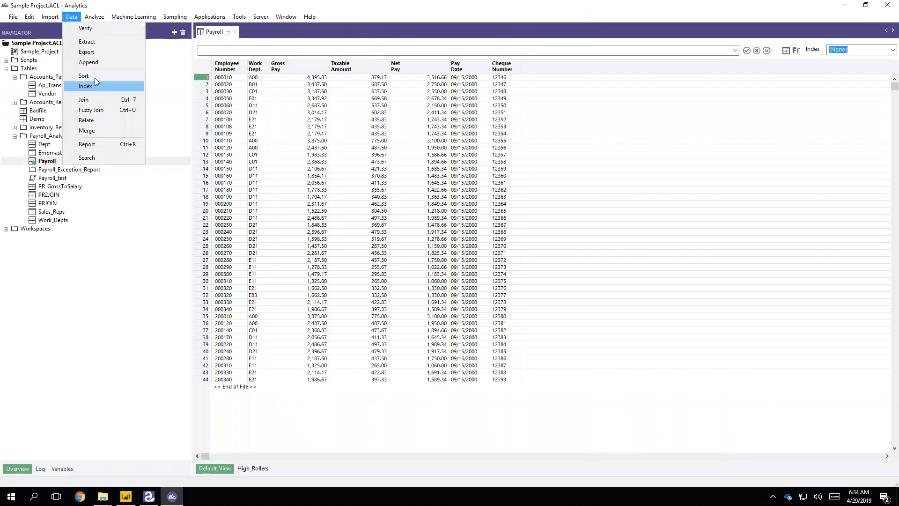
{"action": "left_click", "coordinate": [94, 99]}
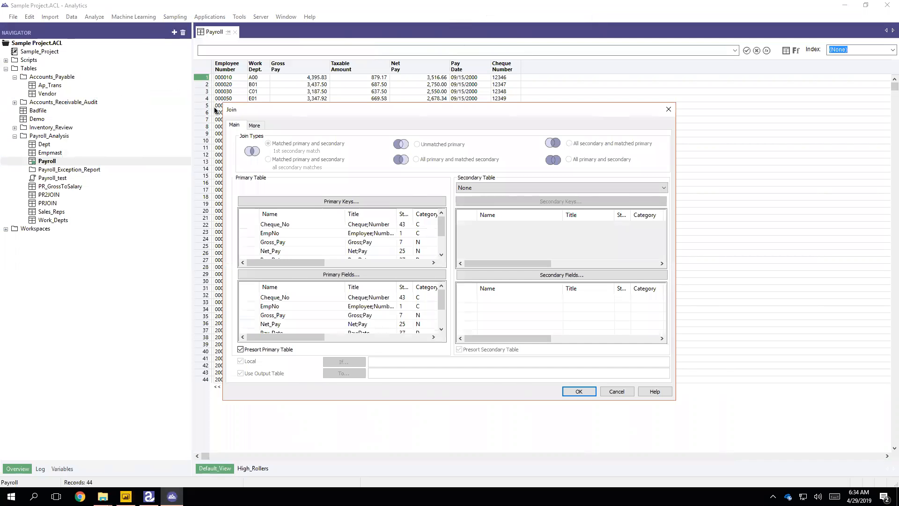
{"action": "left_click", "coordinate": [524, 188]}
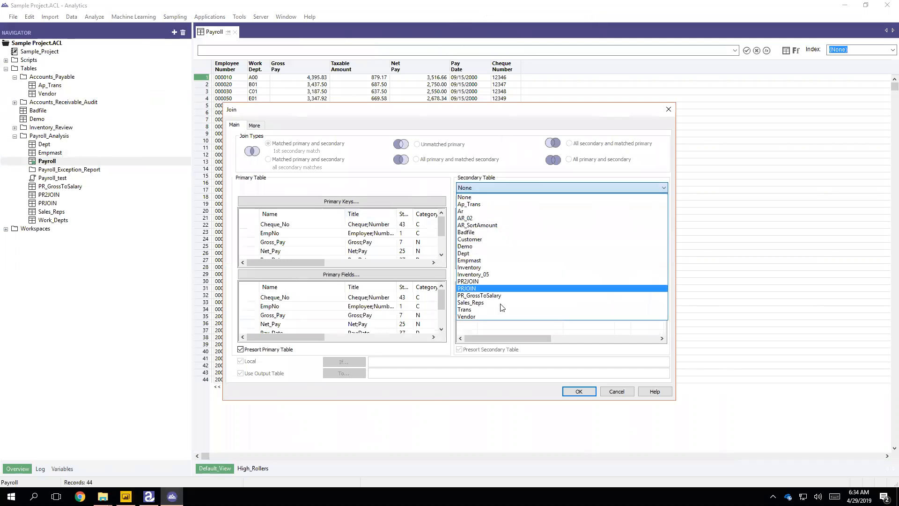
{"action": "left_click", "coordinate": [499, 262]}
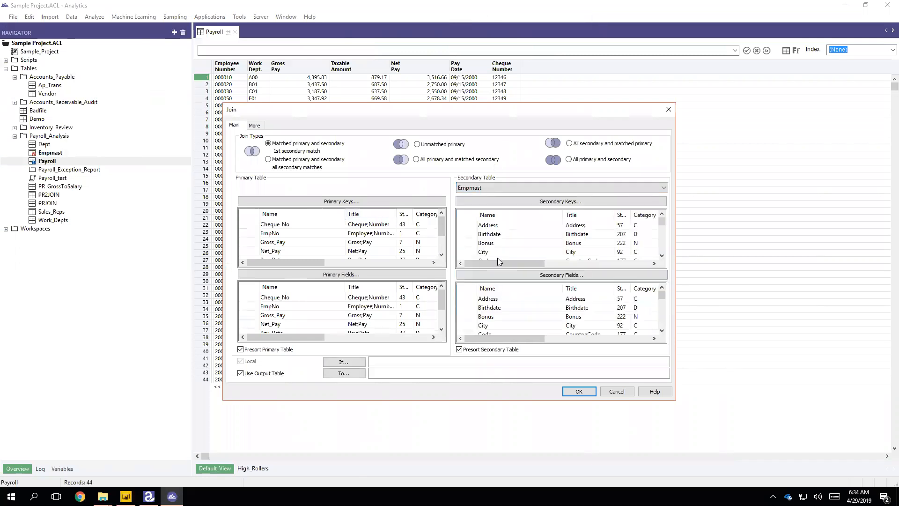
Set EmpNo from the Payroll table as the join's primary key.
{"action": "left_click", "coordinate": [260, 202]}
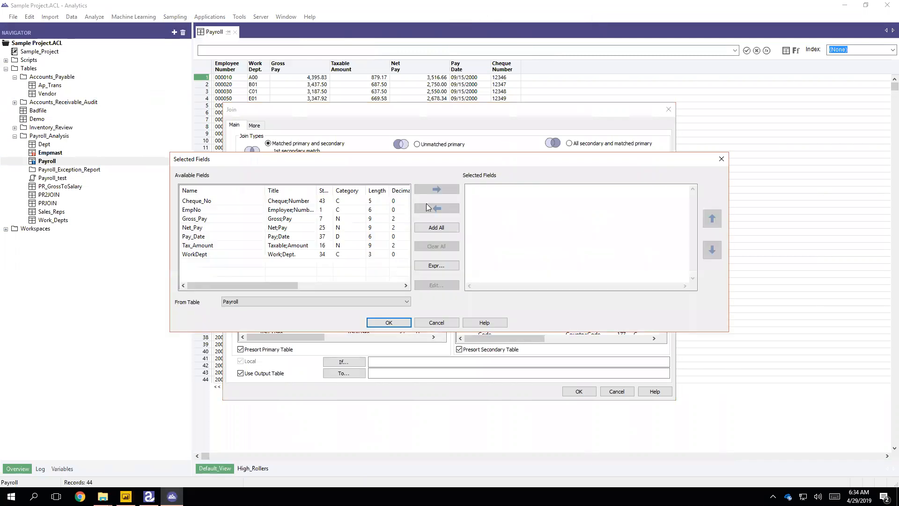
{"action": "left_click", "coordinate": [258, 210]}
{"action": "left_click", "coordinate": [436, 189]}
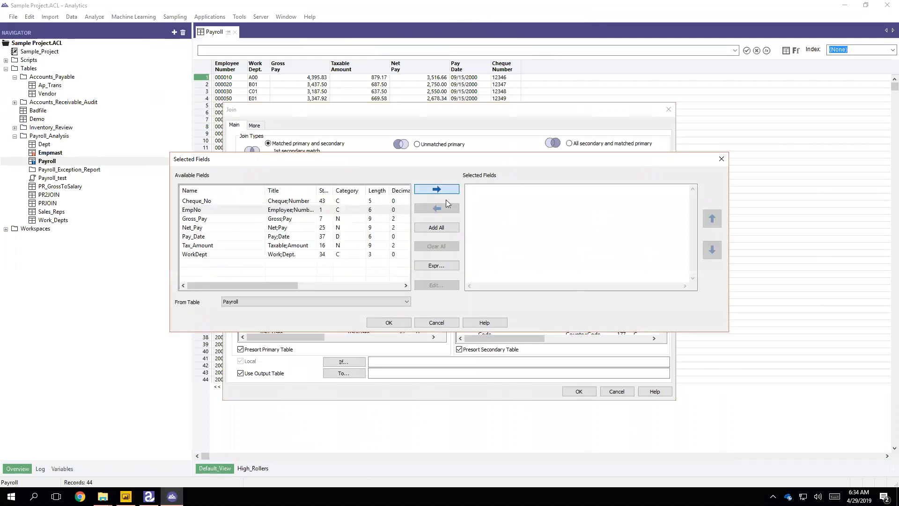
{"action": "left_click", "coordinate": [402, 322]}
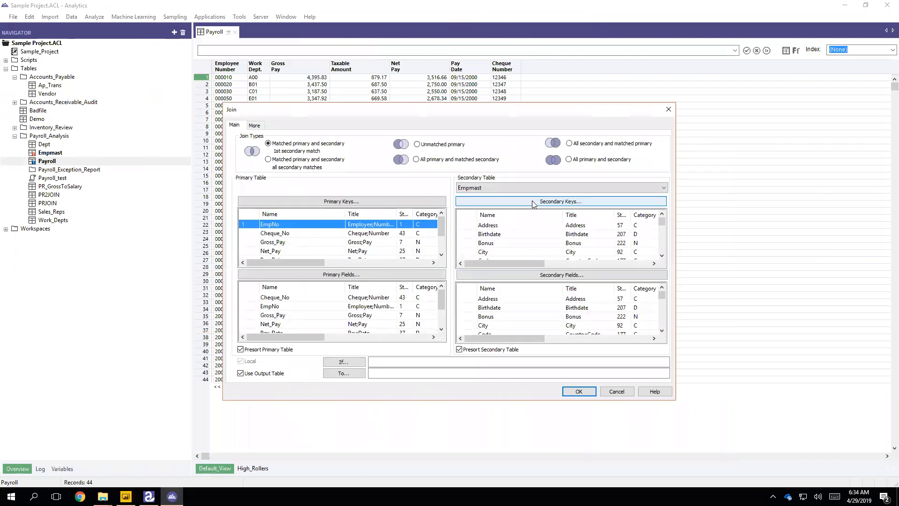
Set Empno from the Empmast table as the join's secondary key.
{"action": "left_click", "coordinate": [532, 200]}
{"action": "left_click", "coordinate": [452, 322]}
{"action": "left_click", "coordinate": [505, 189]}
{"action": "left_click", "coordinate": [507, 188]}
{"action": "left_click", "coordinate": [520, 202]}
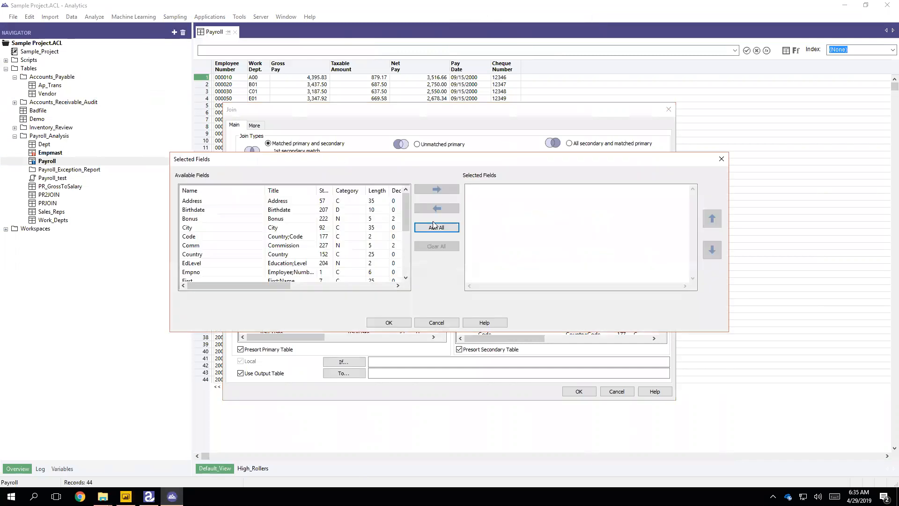
{"action": "left_click", "coordinate": [208, 272]}
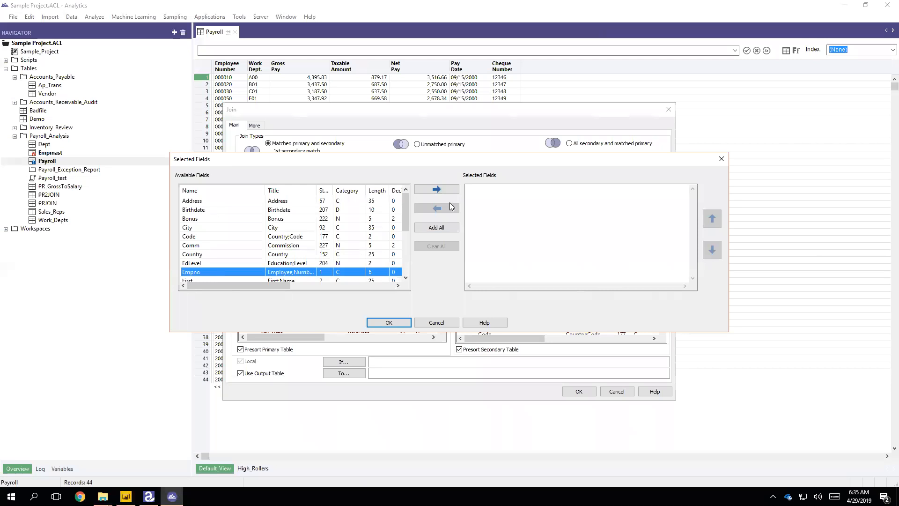
{"action": "left_click", "coordinate": [437, 189]}
{"action": "left_click", "coordinate": [388, 324]}
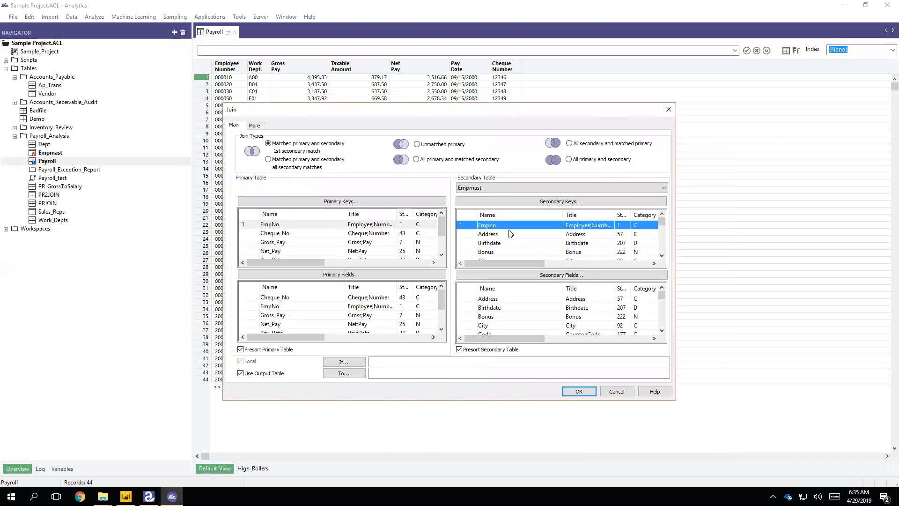
Name the join's output table PR_GrossToSalary and try to run the join.
{"action": "left_click", "coordinate": [388, 372]}
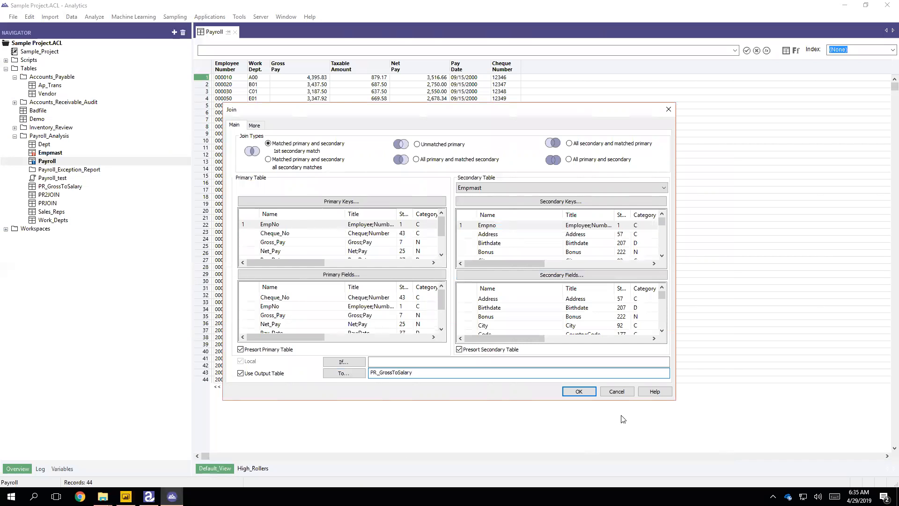
{"action": "left_click", "coordinate": [579, 392]}
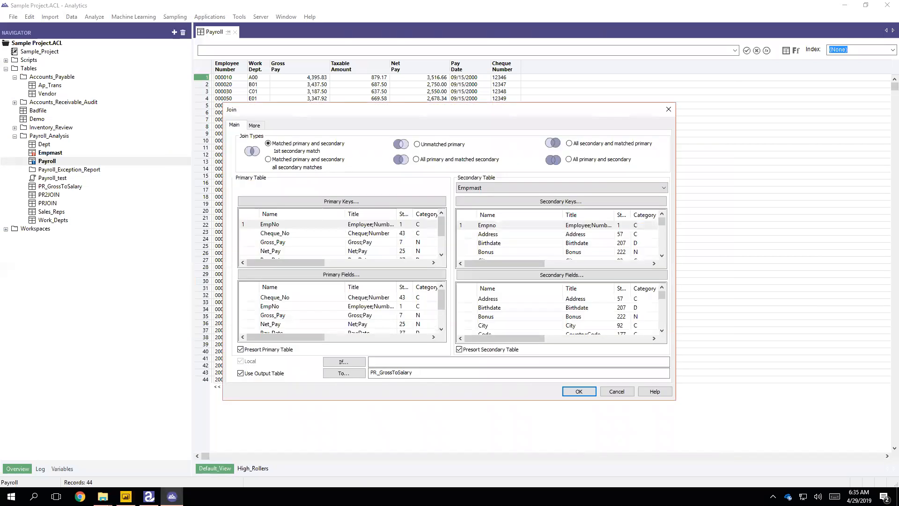
Include all primary fields from Payroll and all secondary fields from Empmast, and run the join.
{"action": "left_click", "coordinate": [262, 298]}
{"action": "scroll", "coordinate": [264, 303], "scroll_direction": "down", "scroll_amount": 1}
{"action": "left_click", "coordinate": [260, 324], "text": "shift"}
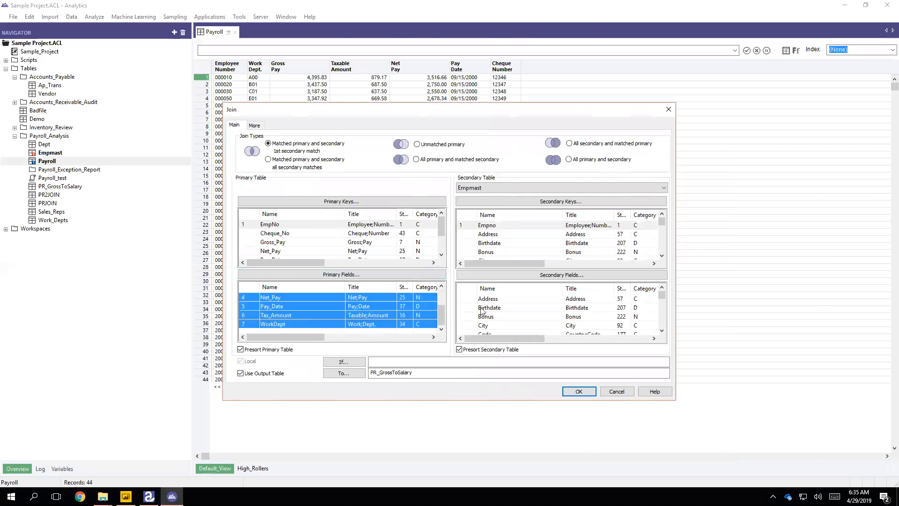
{"action": "left_click", "coordinate": [475, 300]}
{"action": "scroll", "coordinate": [482, 312], "scroll_direction": "down", "scroll_amount": 5}
{"action": "left_click", "coordinate": [470, 326], "text": "shift"}
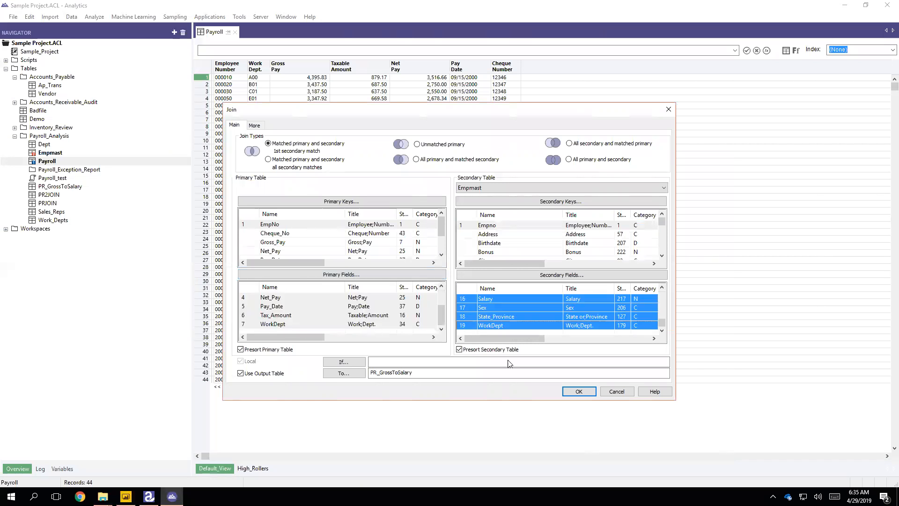
{"action": "left_click", "coordinate": [581, 393]}
{"action": "left_click", "coordinate": [570, 219]}
{"action": "left_click", "coordinate": [580, 217]}
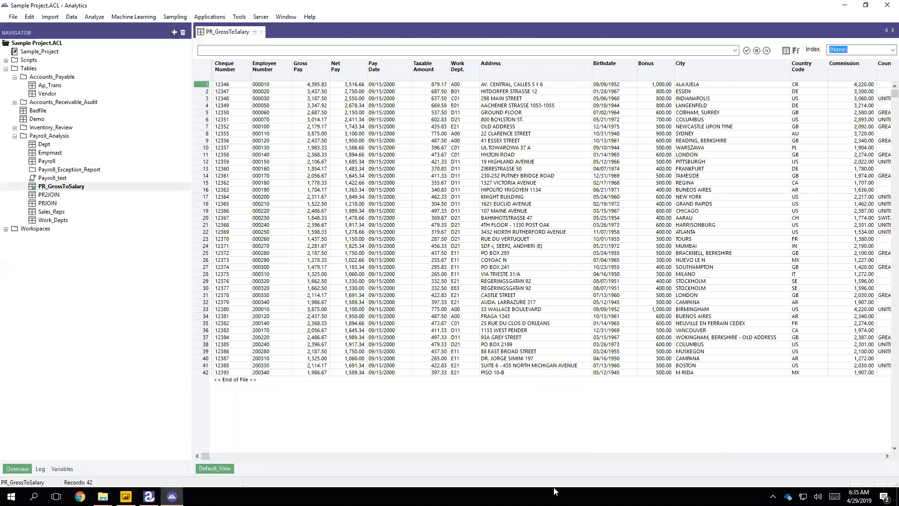
Start a data export of the joined table to Excel (*.xlsx) with PR_GrossToSalary as the output file name.
{"action": "left_click", "coordinate": [860, 455]}
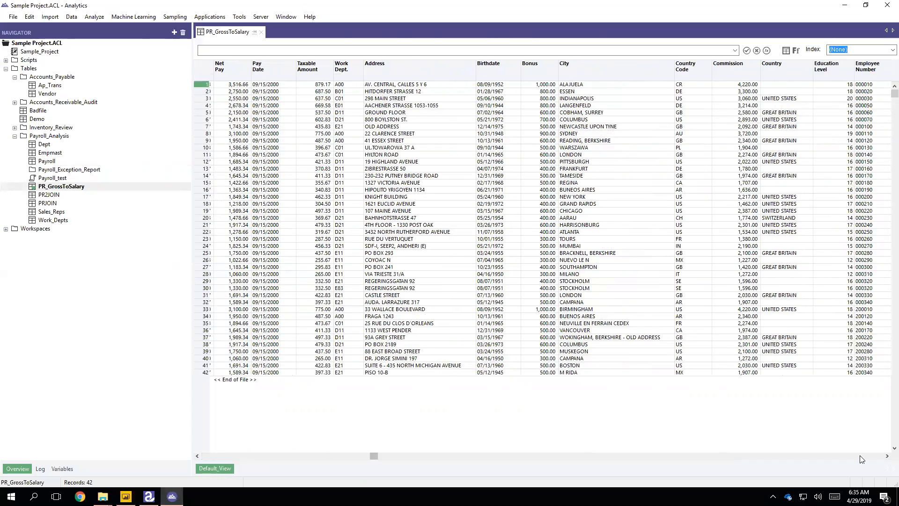
{"action": "left_click", "coordinate": [862, 458]}
{"action": "mouse_move", "coordinate": [671, 456]}
{"action": "left_mouse_down"}
{"action": "mouse_move", "coordinate": [879, 456]}
{"action": "mouse_move", "coordinate": [669, 457]}
{"action": "left_mouse_up"}
{"action": "left_click_drag", "start_coordinate": [519, 440], "coordinate": [200, 385]}
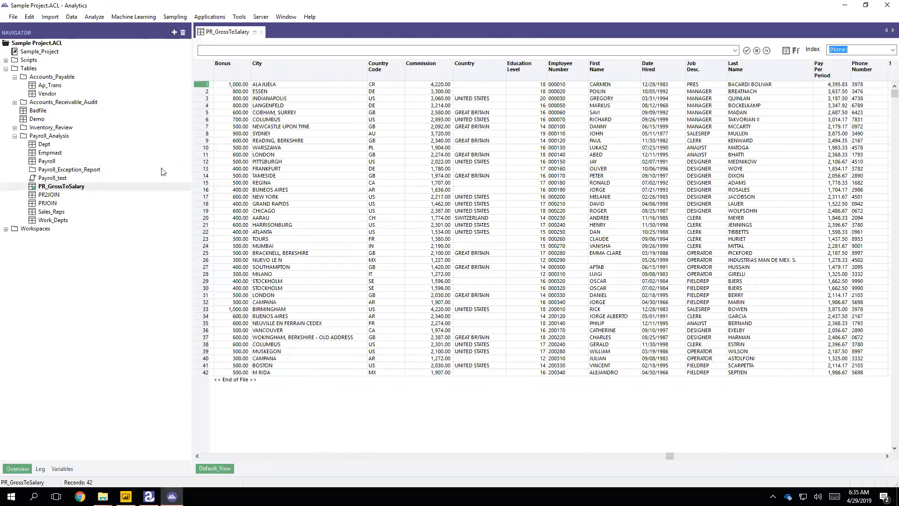
{"action": "left_click", "coordinate": [70, 17]}
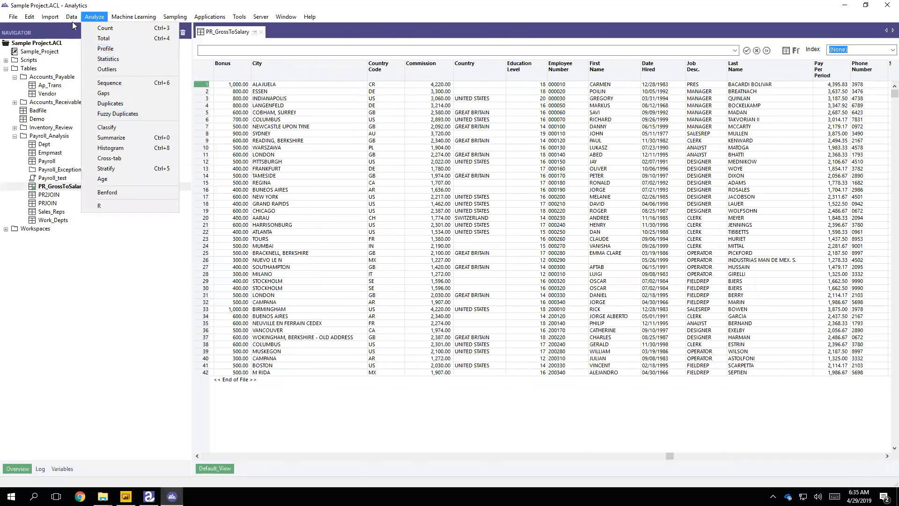
{"action": "left_click", "coordinate": [87, 53]}
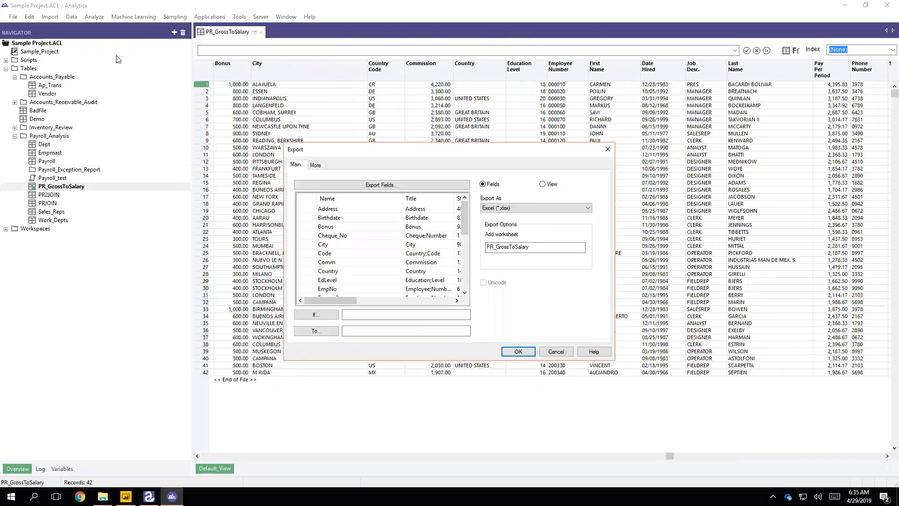
{"action": "left_click", "coordinate": [373, 329]}
{"action": "type", "text": "PR_G"}
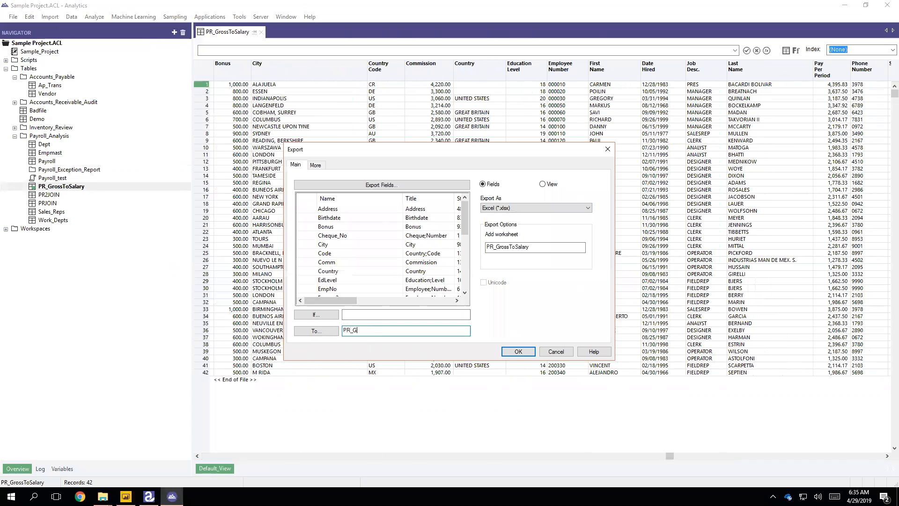
{"action": "type", "text": "rossToSalary"}
Set the export destination to the BISM7221 2019s1 folder, keeping the file name PR_GrossToSalary.
{"action": "left_click", "coordinate": [329, 332]}
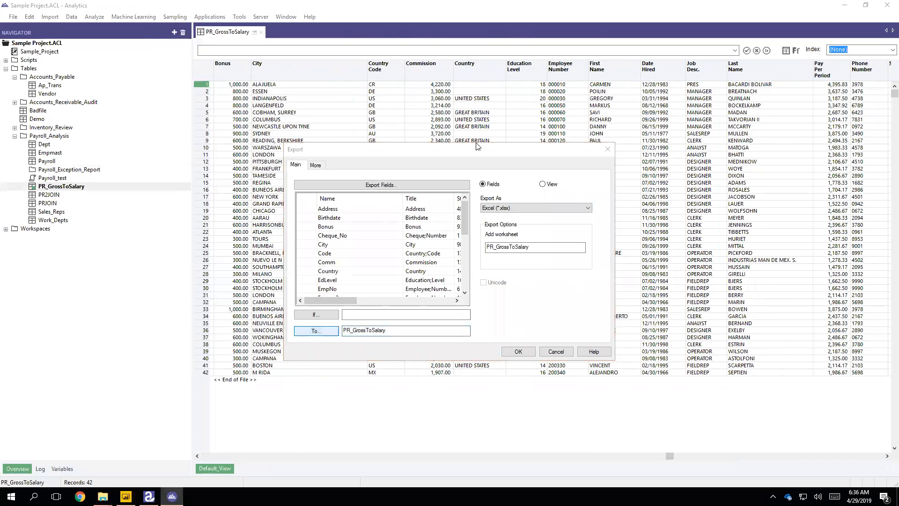
{"action": "double_click", "coordinate": [401, 225]}
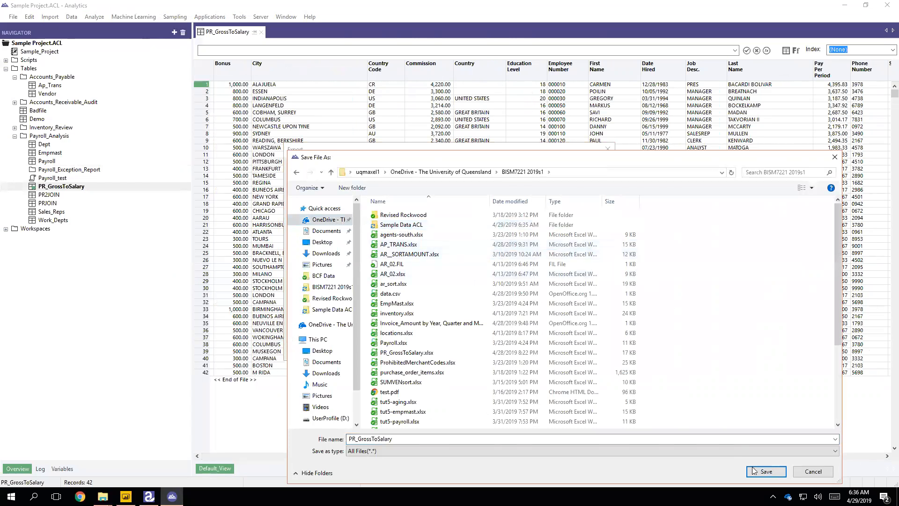
{"action": "left_click", "coordinate": [767, 471]}
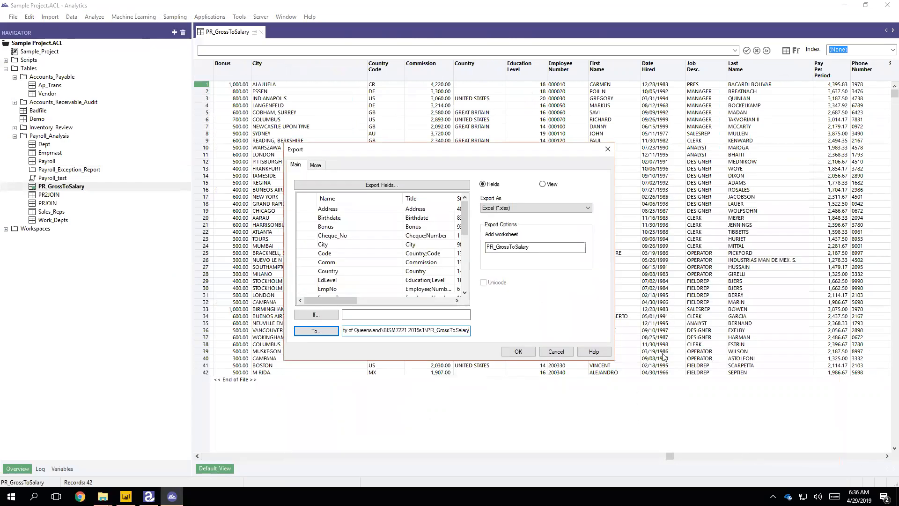
Select all fields from Address to WorkDept2 and export them to the PR_GrossToSalary Excel file.
{"action": "left_click", "coordinate": [519, 351]}
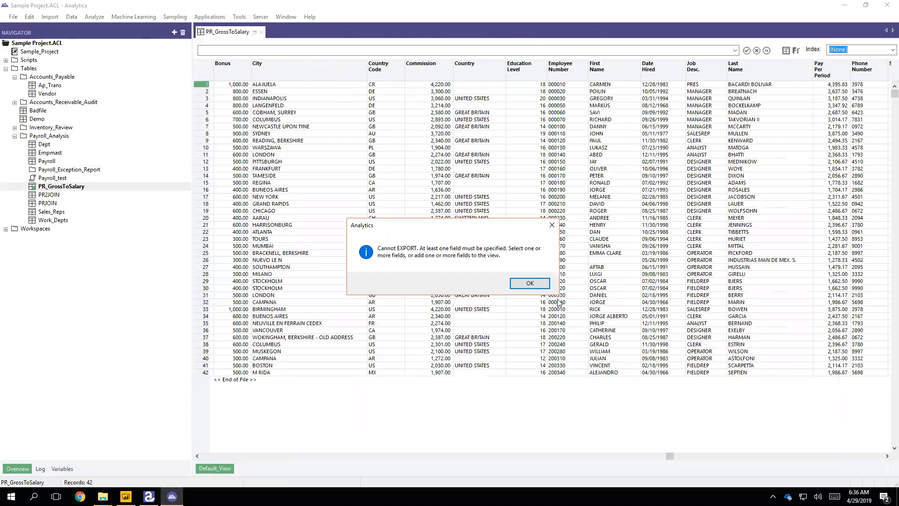
{"action": "left_click", "coordinate": [530, 284]}
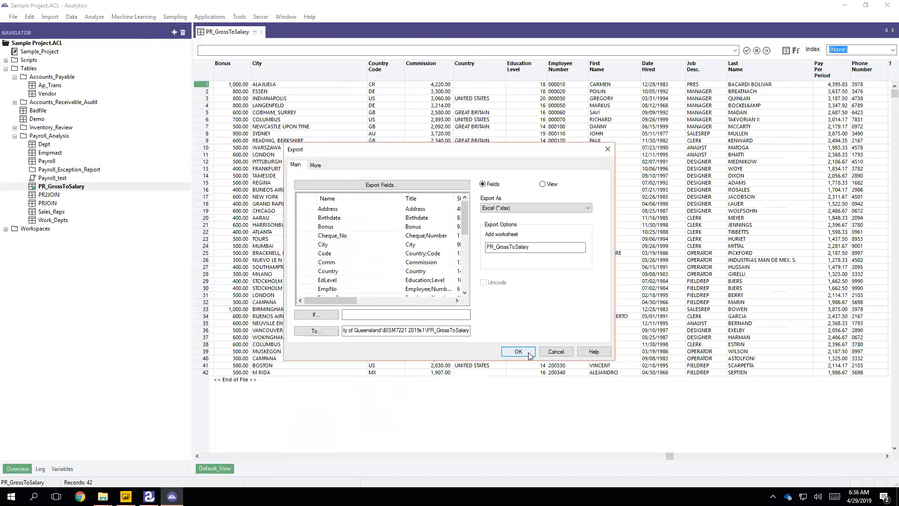
{"action": "scroll", "coordinate": [326, 222], "scroll_direction": "down", "scroll_amount": 5}
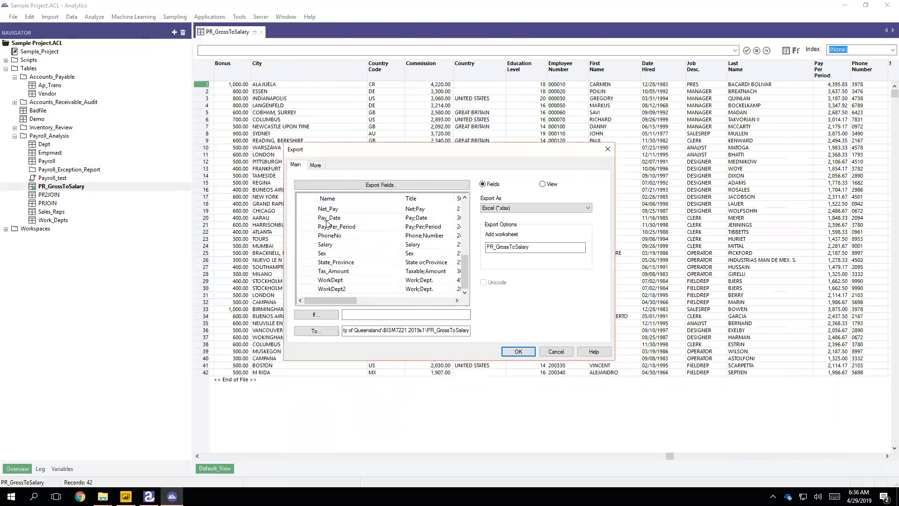
{"action": "left_click", "coordinate": [317, 288], "text": "shift"}
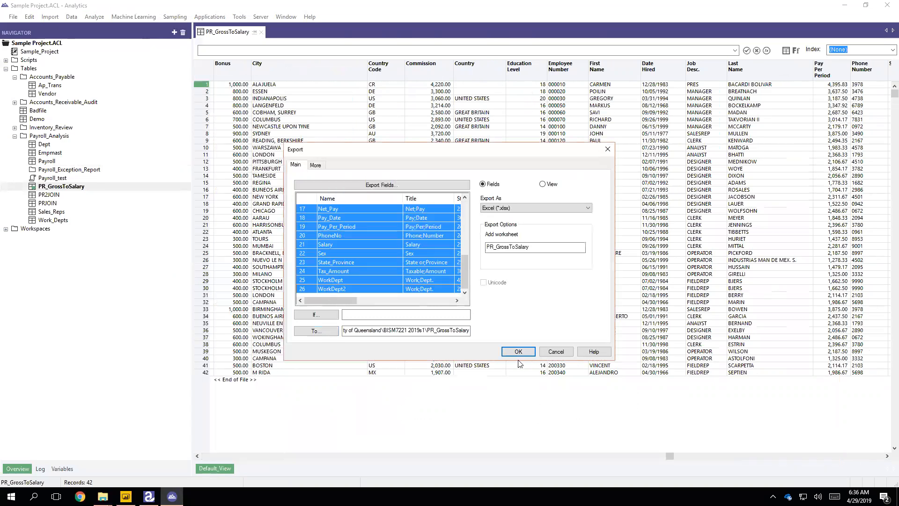
{"action": "left_click", "coordinate": [518, 351]}
{"action": "left_click", "coordinate": [489, 293]}
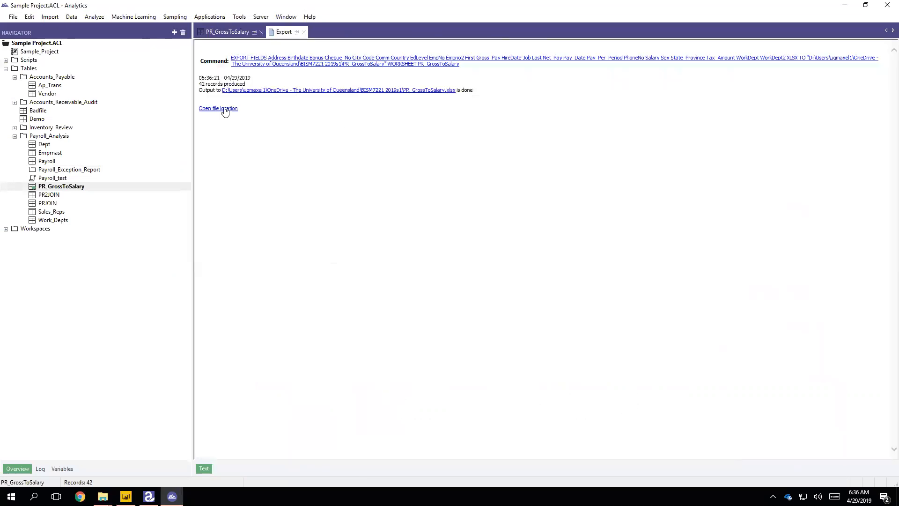
Open the folder containing the exported PR_GrossToSalary.xlsx file and switch to Power BI Desktop.
{"action": "left_click", "coordinate": [223, 109]}
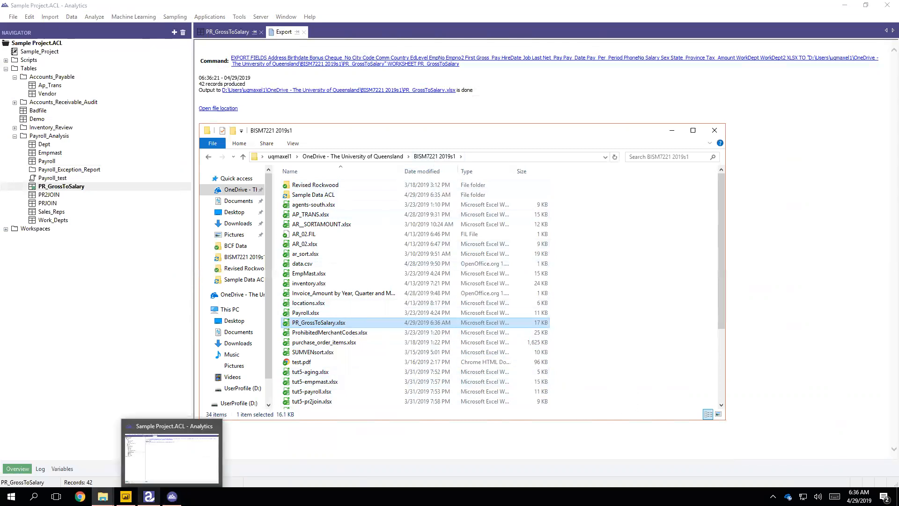
{"action": "left_click", "coordinate": [125, 497]}
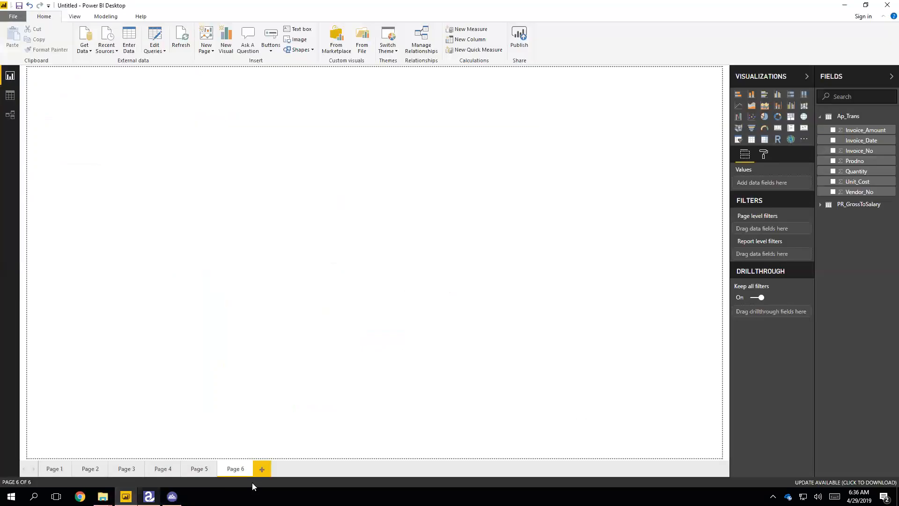
Start a new blank Power BI report without the previously loaded tables and dismiss the start screen.
{"action": "left_click", "coordinate": [84, 37]}
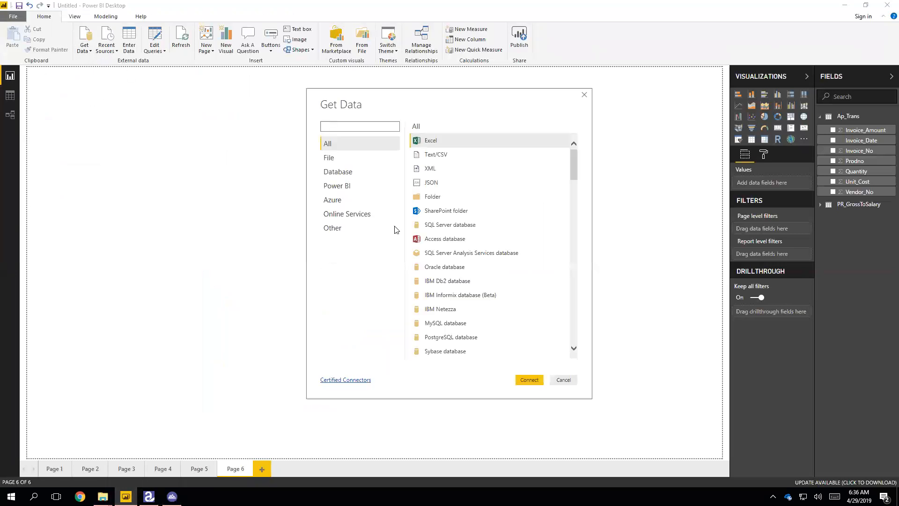
{"action": "left_click", "coordinate": [571, 385]}
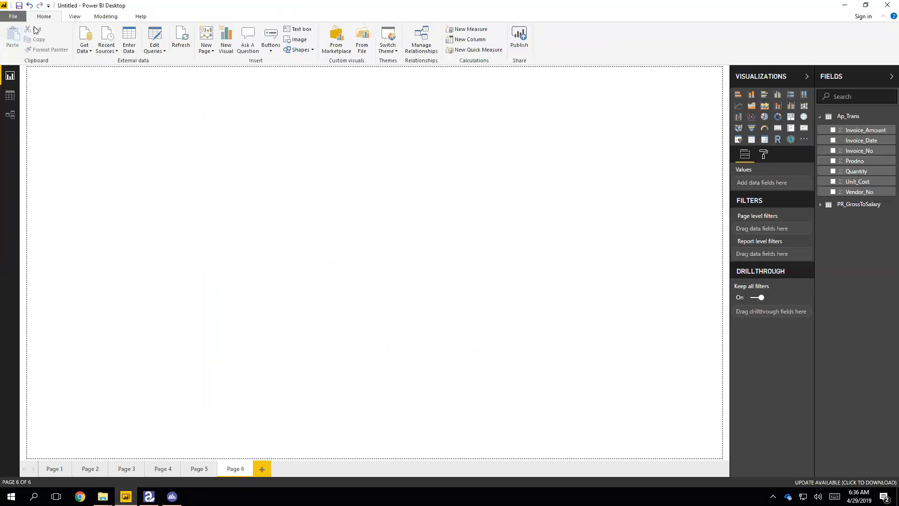
{"action": "left_click", "coordinate": [13, 17]}
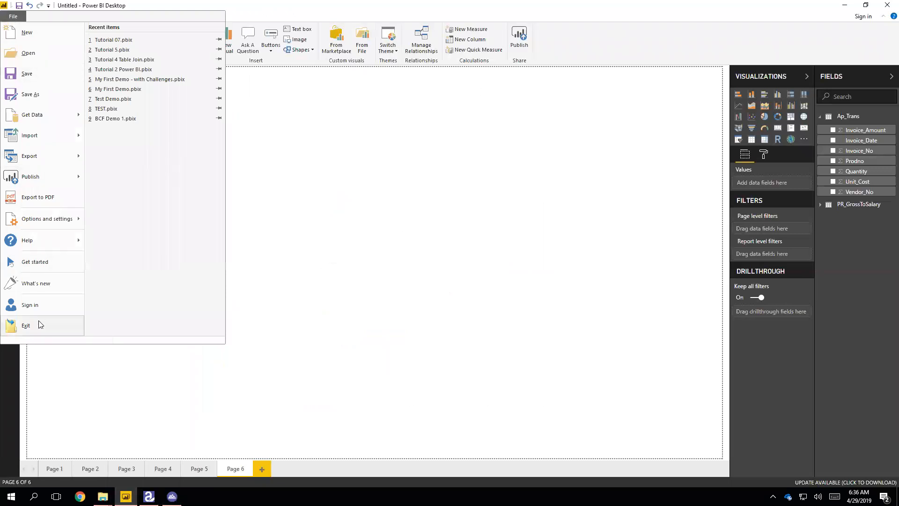
{"action": "left_click", "coordinate": [41, 95]}
{"action": "left_click", "coordinate": [23, 18]}
{"action": "left_click", "coordinate": [125, 64]}
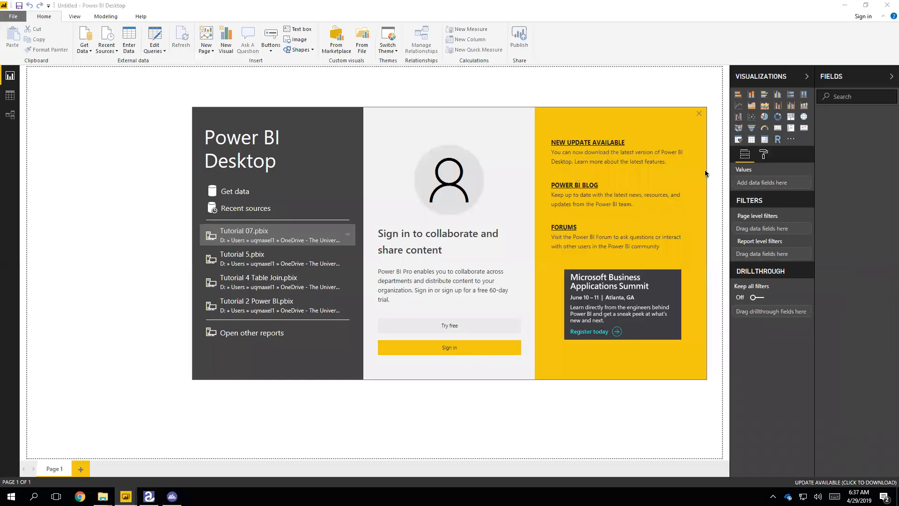
{"action": "left_click", "coordinate": [699, 114]}
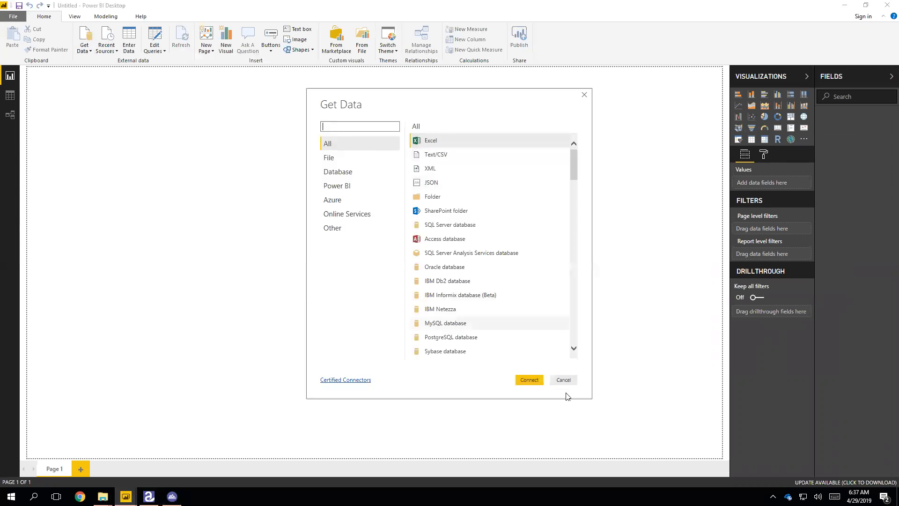
Load the PR_GrossToSalary table from the PR_GrossToSalary.xlsx Excel workbook in the BISM7221 2019s1 folder.
{"action": "left_click", "coordinate": [529, 380]}
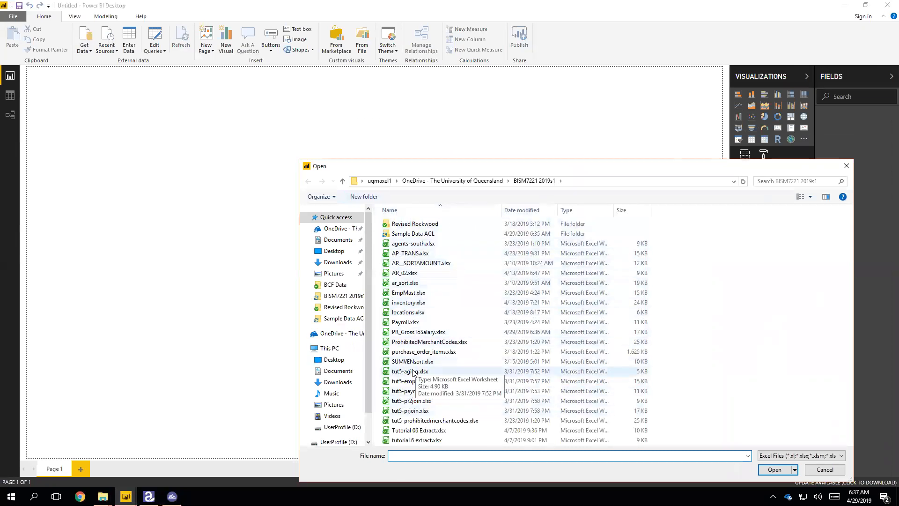
{"action": "left_click", "coordinate": [418, 332]}
{"action": "left_click", "coordinate": [773, 469]}
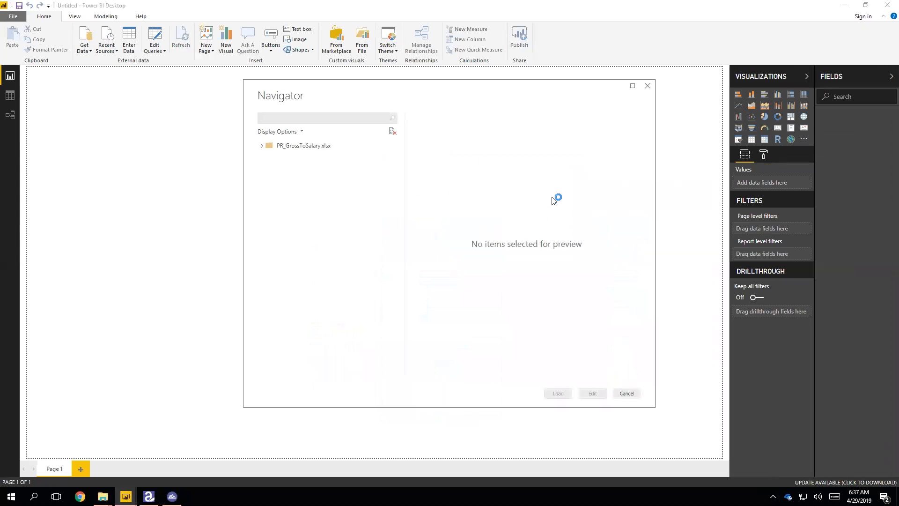
{"action": "left_click", "coordinate": [272, 156]}
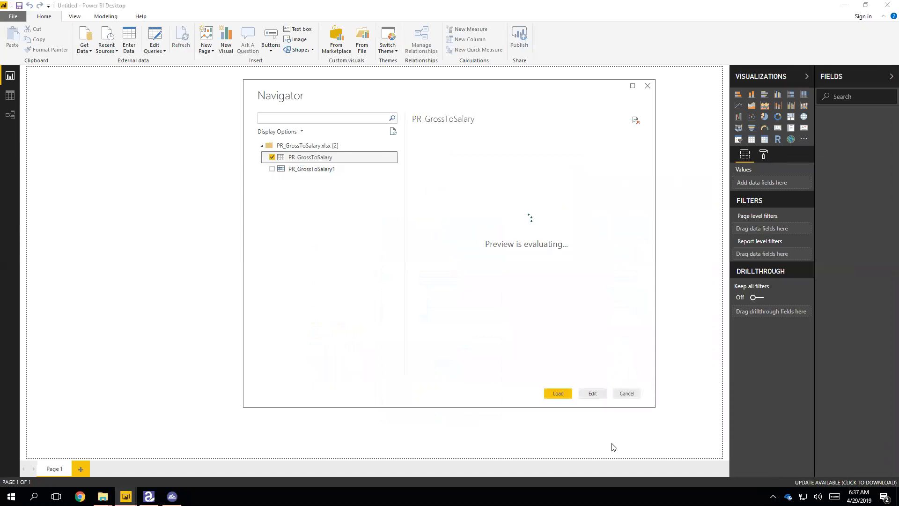
{"action": "left_click", "coordinate": [558, 393]}
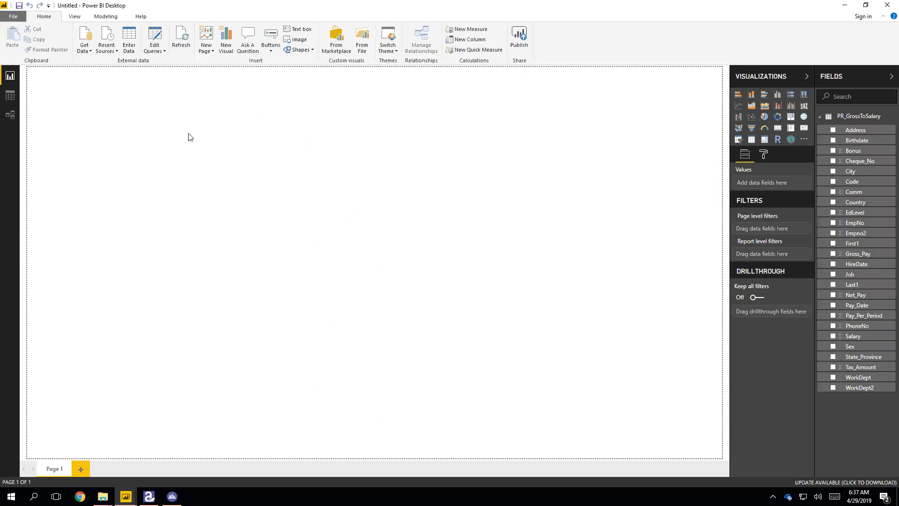
Show the imported PR_GrossToSalary data as a table and add a new calculated column after WorkDept2.
{"action": "left_click", "coordinate": [10, 95]}
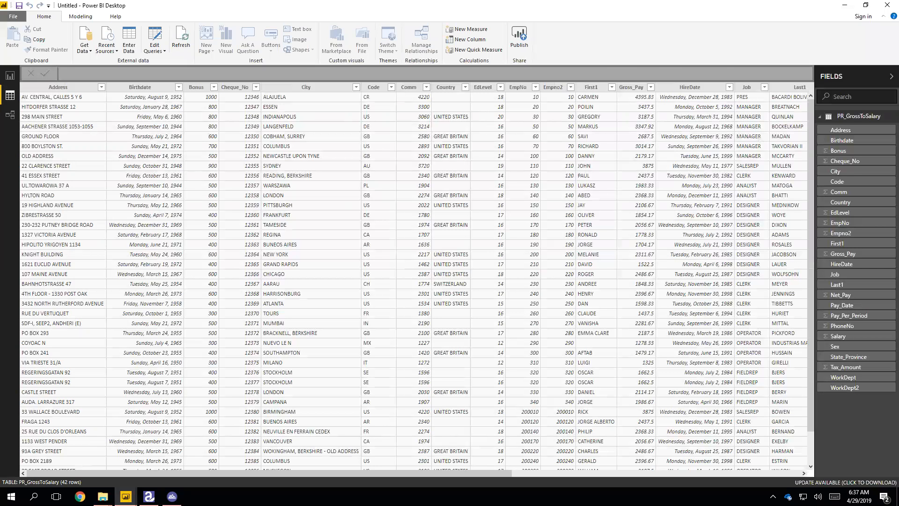
{"action": "scroll", "coordinate": [814, 241], "scroll_direction": "down", "scroll_amount": 2}
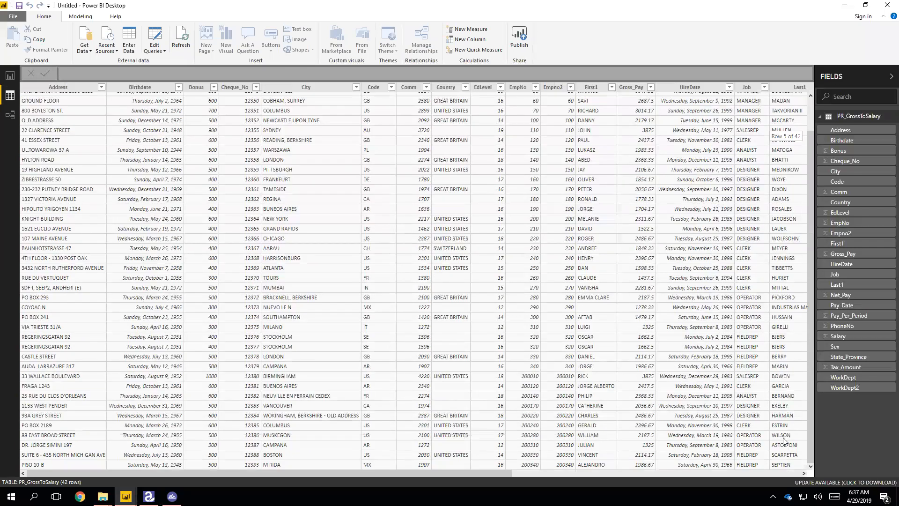
{"action": "left_click", "coordinate": [788, 473]}
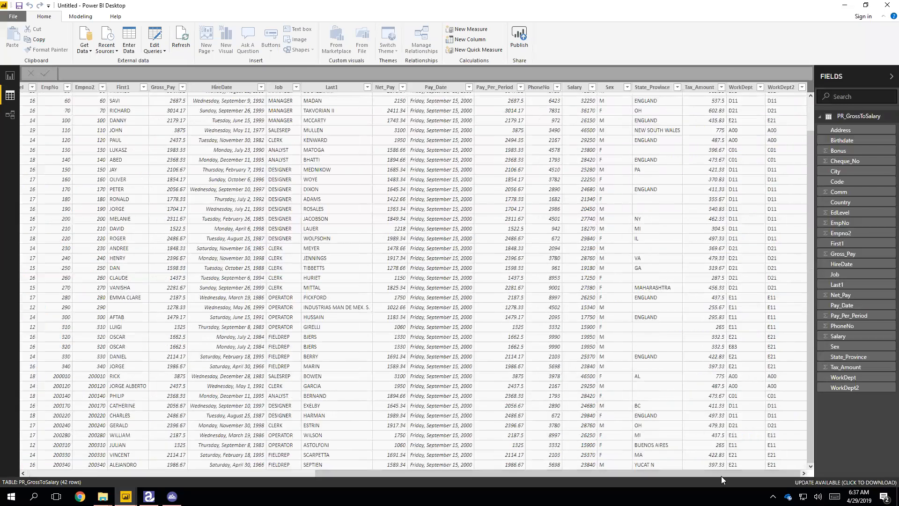
{"action": "left_click", "coordinate": [787, 87]}
{"action": "right_click", "coordinate": [786, 86]}
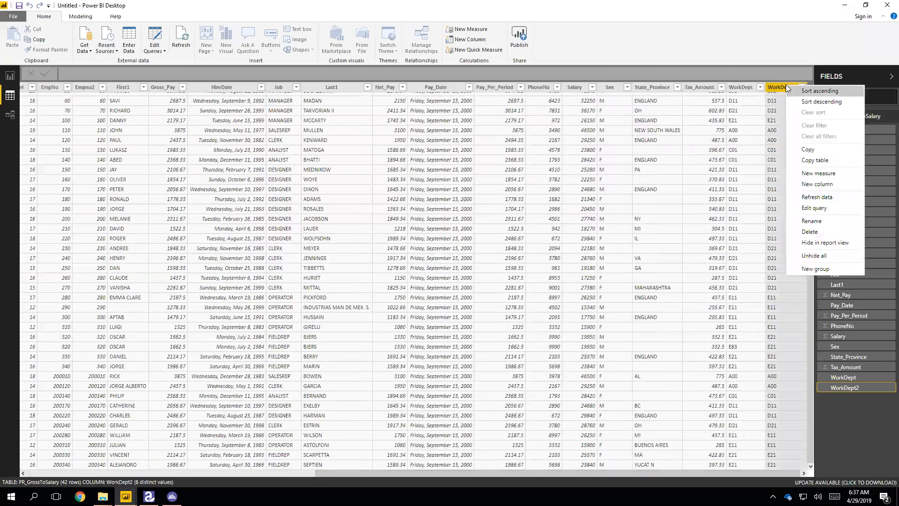
{"action": "left_click", "coordinate": [828, 186]}
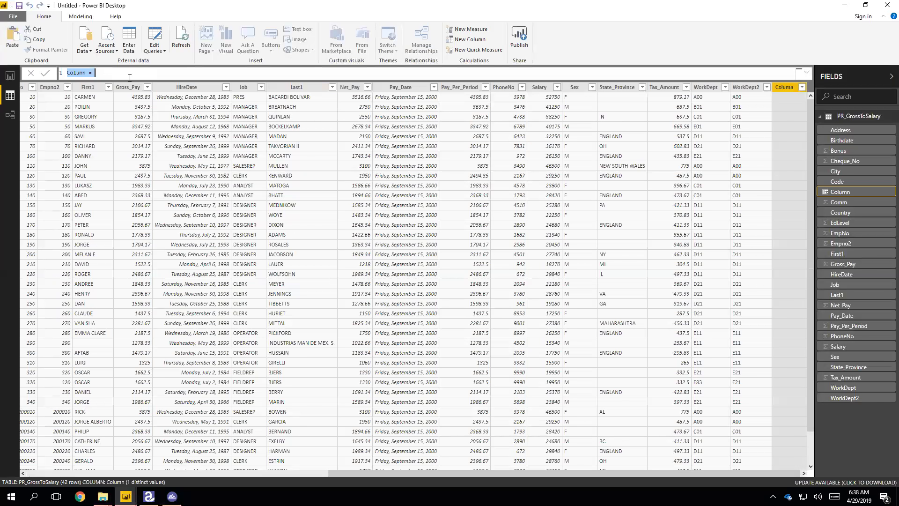
Define the new column as FullName = PR_GrossToSalary[Last1] & ", " & PR_GrossToSalary[Last1].
{"action": "key", "text": "BackSpace"}
{"action": "type", "text": "FullName = Last1"}
{"action": "key", "text": "Tab"}
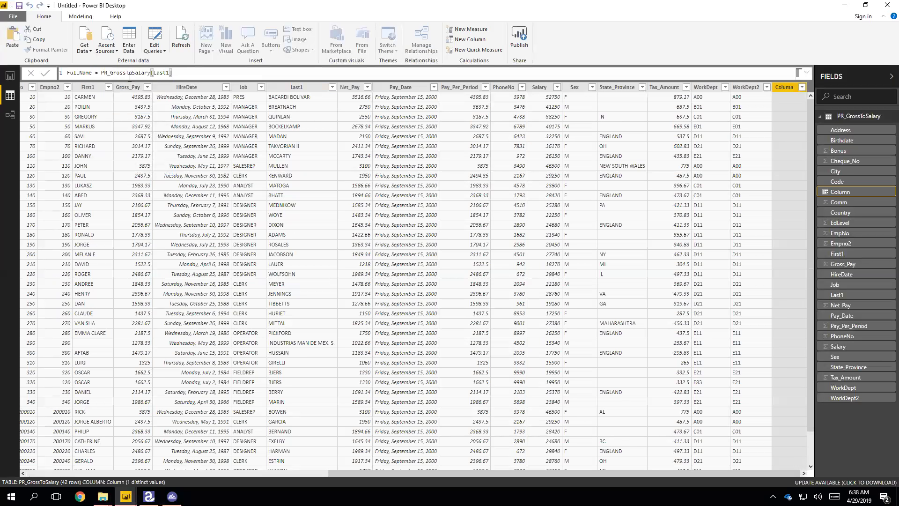
{"action": "type", "text": "&"}
{"action": "type", "text": "\", \""}
{"action": "type", "text": "& Last1"}
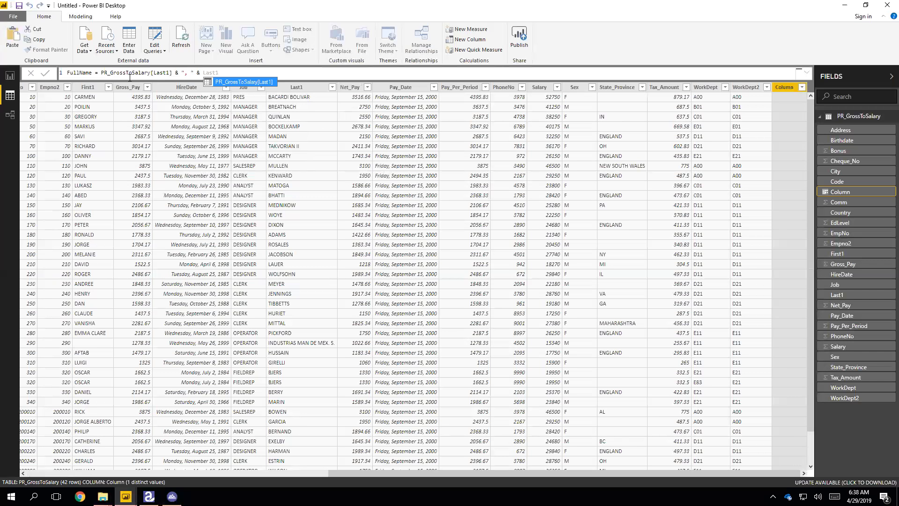
{"action": "key", "text": "Tab"}
{"action": "key", "text": "Return"}
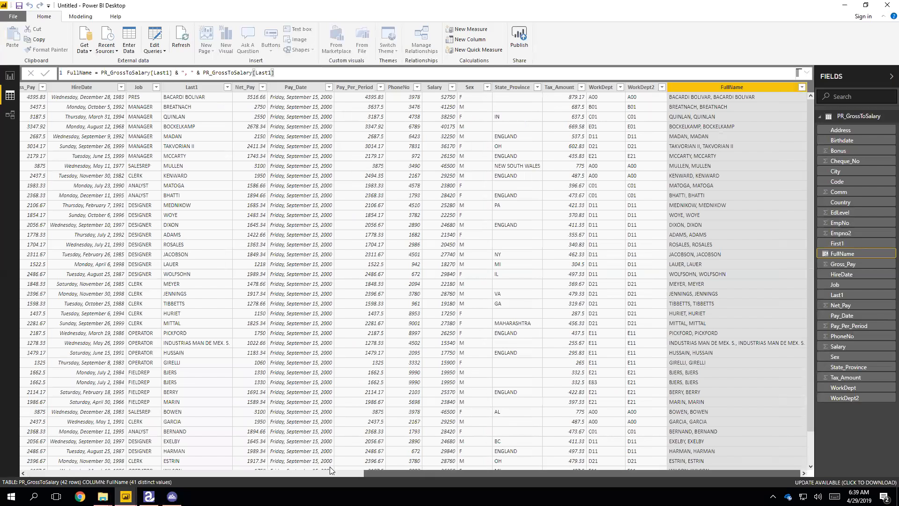
Compare the Gross_Pay and Pay_Per_Period columns and add another calculated column after FullName.
{"action": "scroll", "coordinate": [330, 471], "scroll_direction": "left", "scroll_amount": 10}
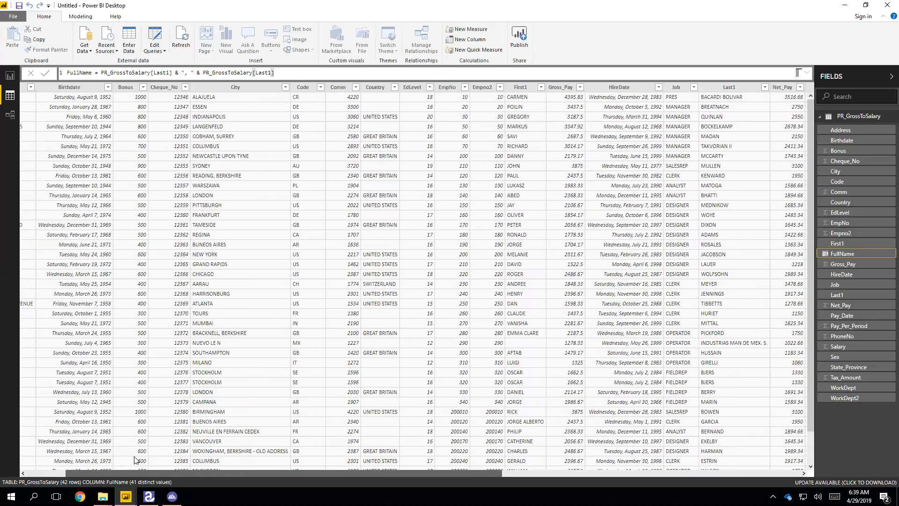
{"action": "scroll", "coordinate": [136, 460], "scroll_direction": "right", "scroll_amount": 1}
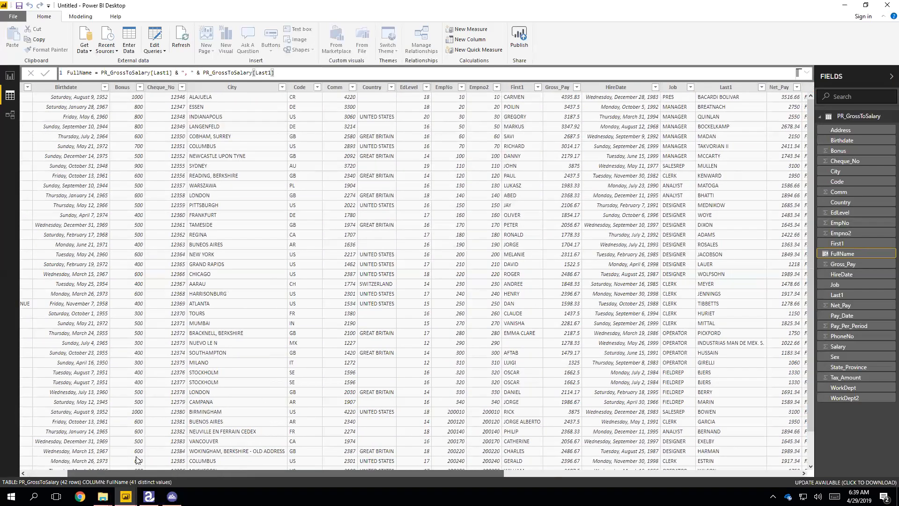
{"action": "left_click", "coordinate": [562, 87]}
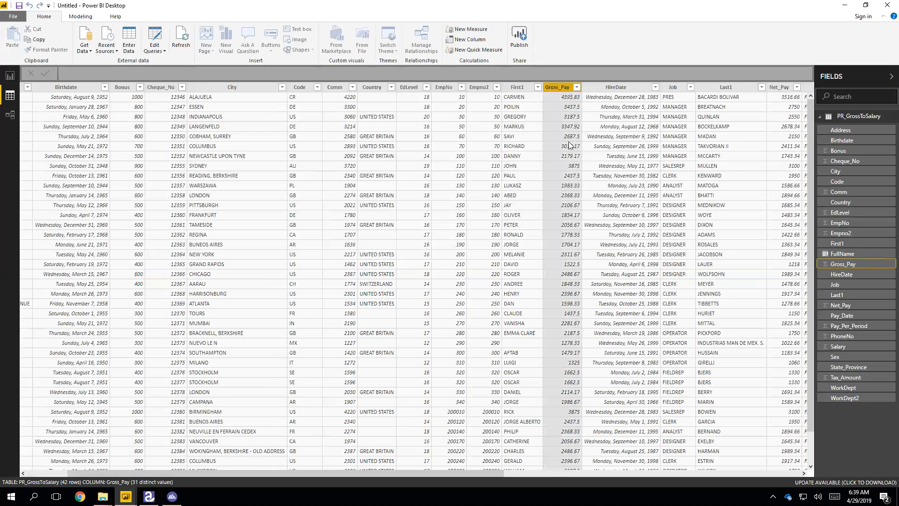
{"action": "left_click_drag", "start_coordinate": [314, 474], "coordinate": [555, 473]}
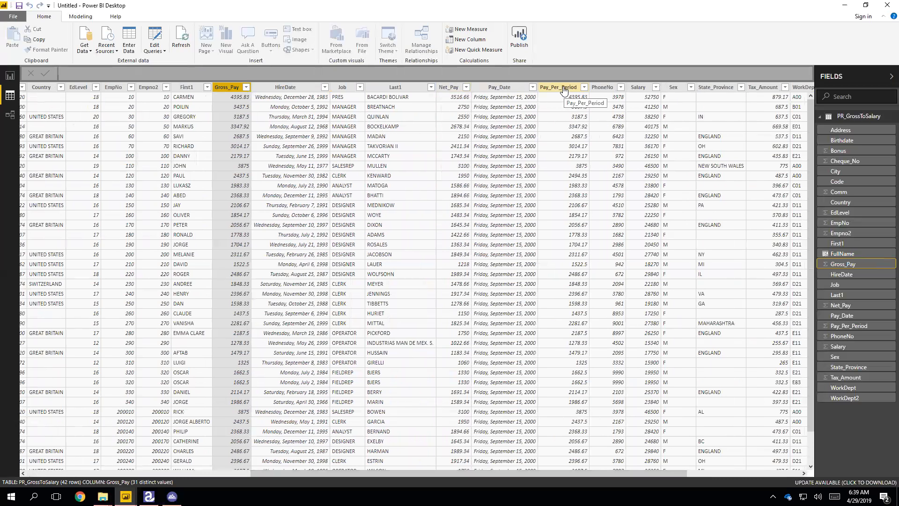
{"action": "left_click_drag", "start_coordinate": [447, 473], "coordinate": [585, 467]}
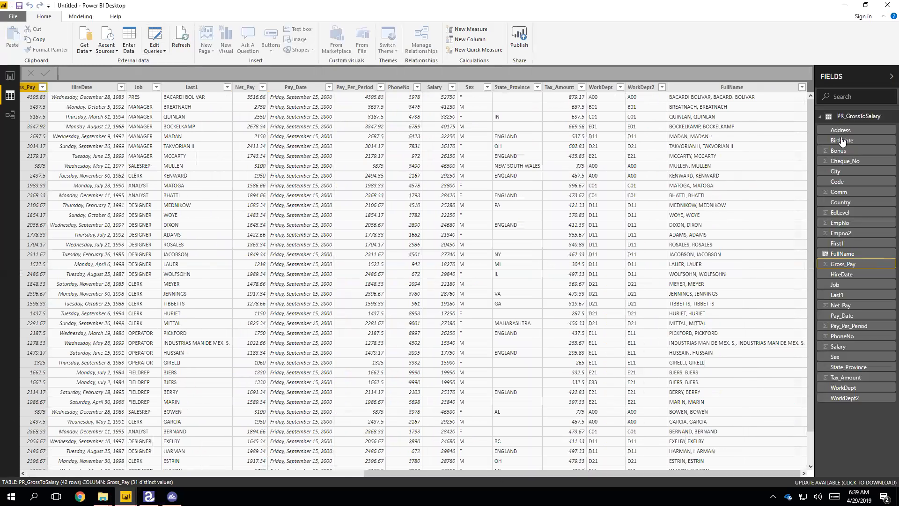
{"action": "right_click", "coordinate": [752, 89]}
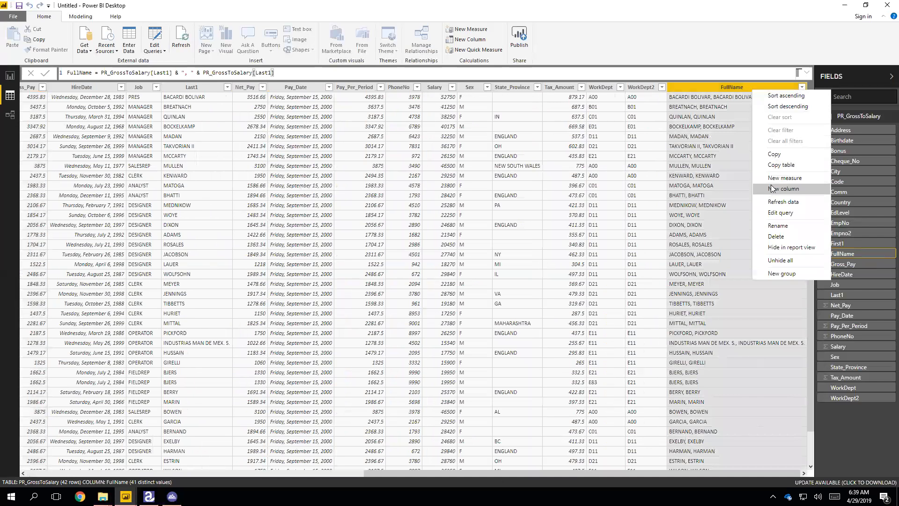
{"action": "left_click", "coordinate": [772, 187]}
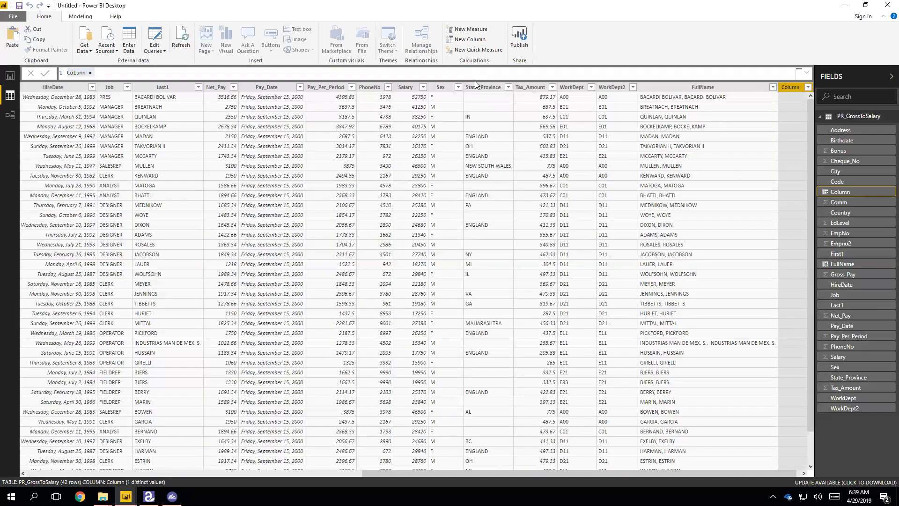
Define the added column as Difference = PR_GrossToSalary[Gross_Pay] - PR_GrossToSalary[Pay_Per_Period].
{"action": "left_click", "coordinate": [393, 70]}
{"action": "key", "text": "ctrl+a"}
{"action": "type", "text": "D"}
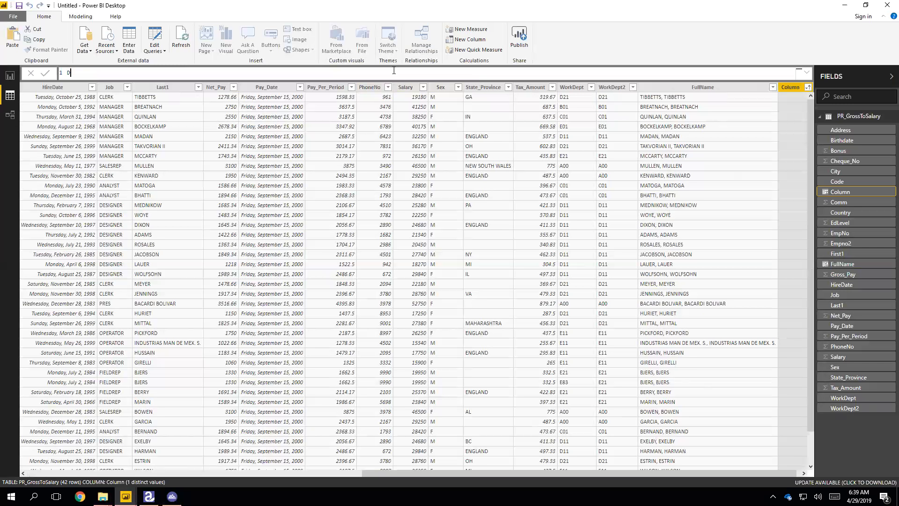
{"action": "type", "text": "ifference = Gross"}
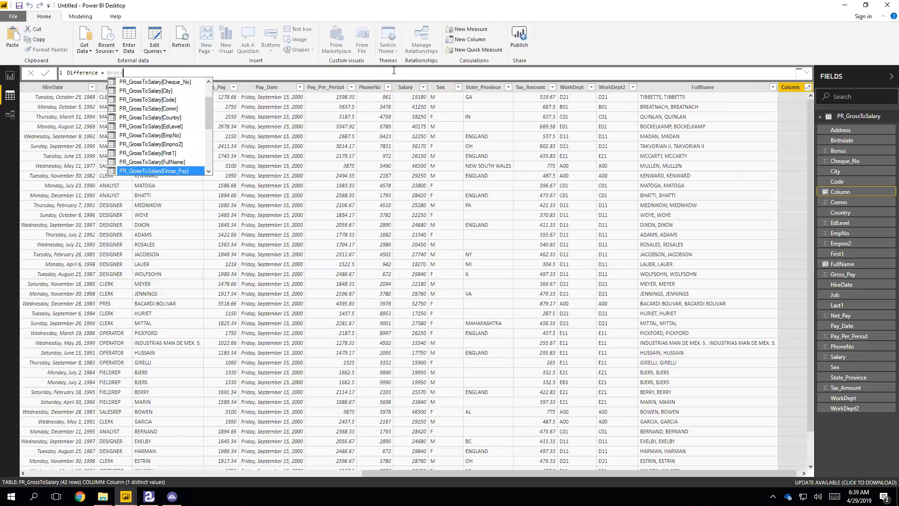
{"action": "key", "text": "Tab"}
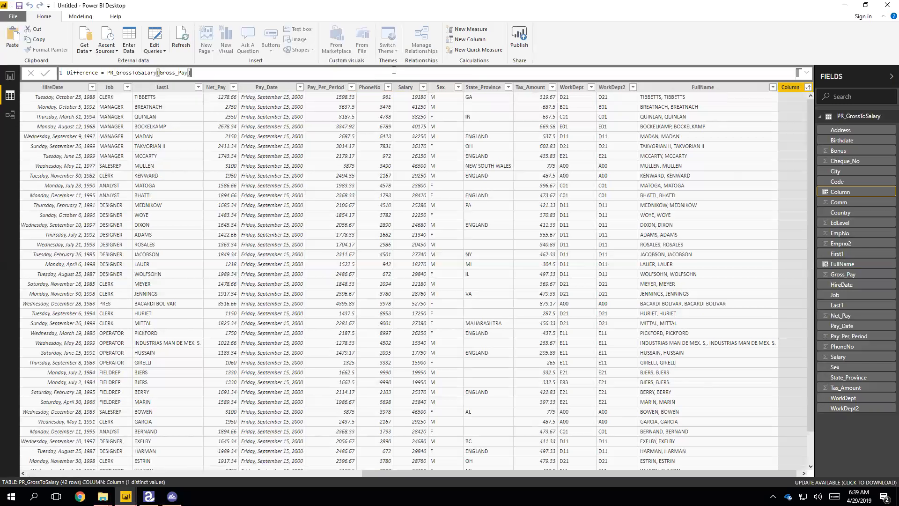
{"action": "type", "text": "- pay_per"}
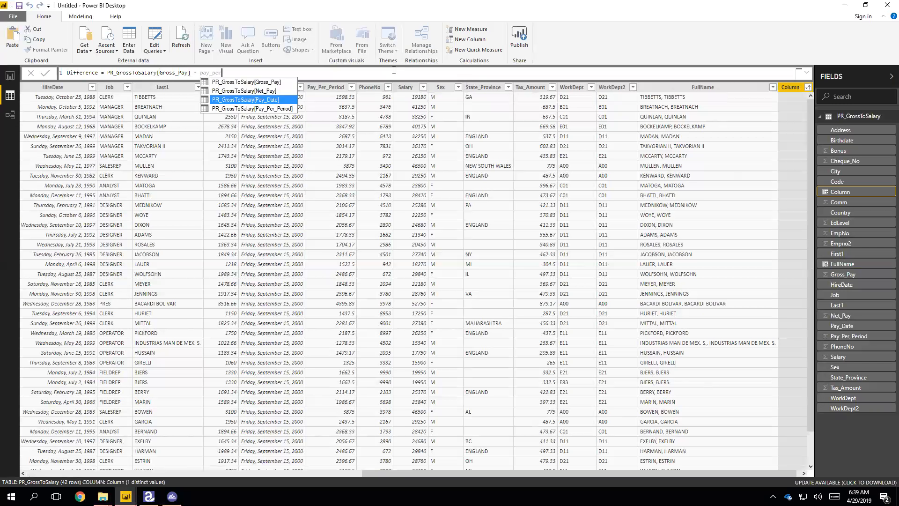
{"action": "key", "text": "Tab"}
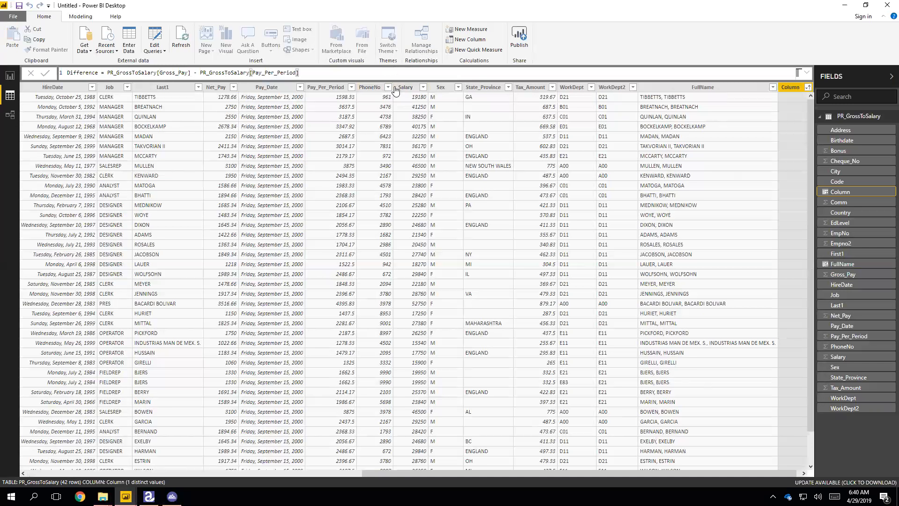
{"action": "key", "text": "Return"}
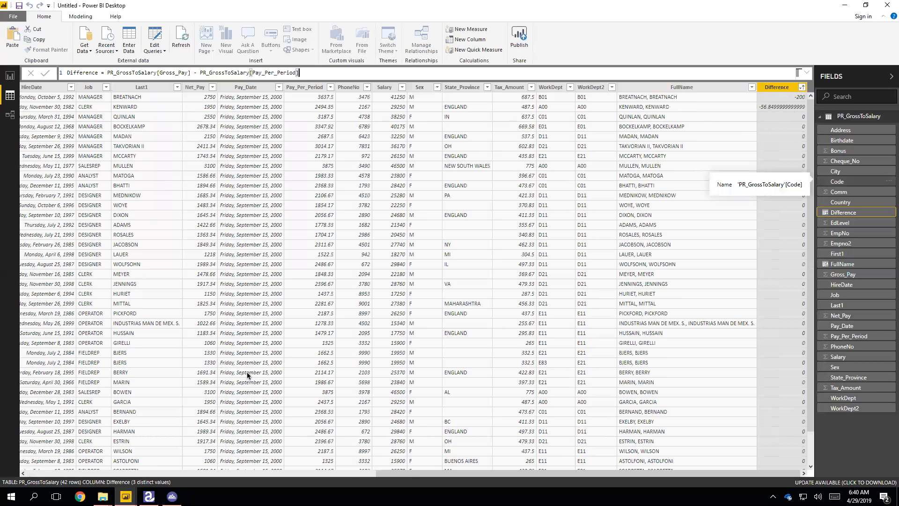
Create an enlarged clustered column chart on the report page with FullName as the axis and Gross_Pay as the value.
{"action": "left_click", "coordinate": [10, 78]}
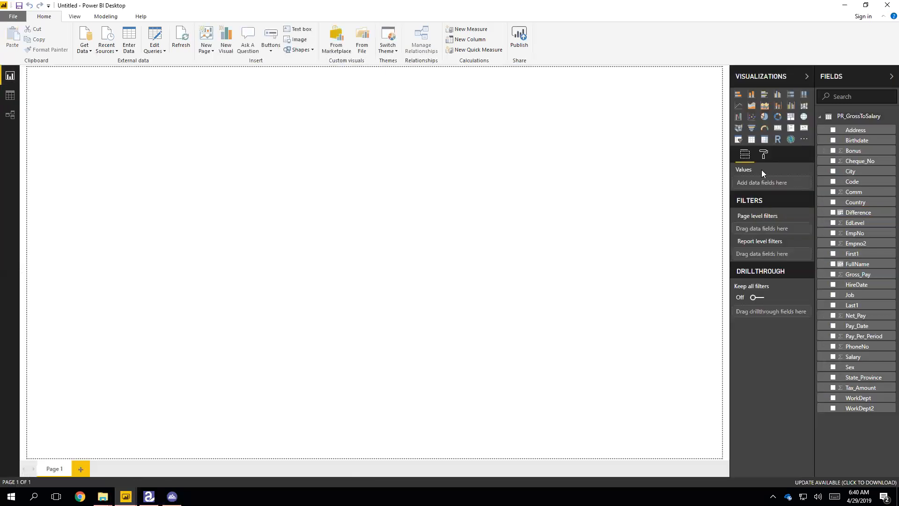
{"action": "left_click", "coordinate": [777, 95]}
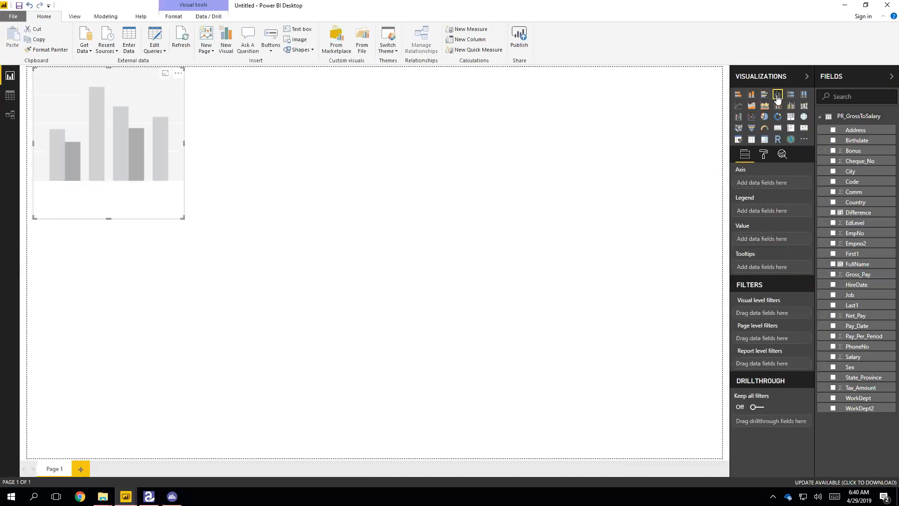
{"action": "left_click_drag", "start_coordinate": [182, 218], "coordinate": [552, 368]}
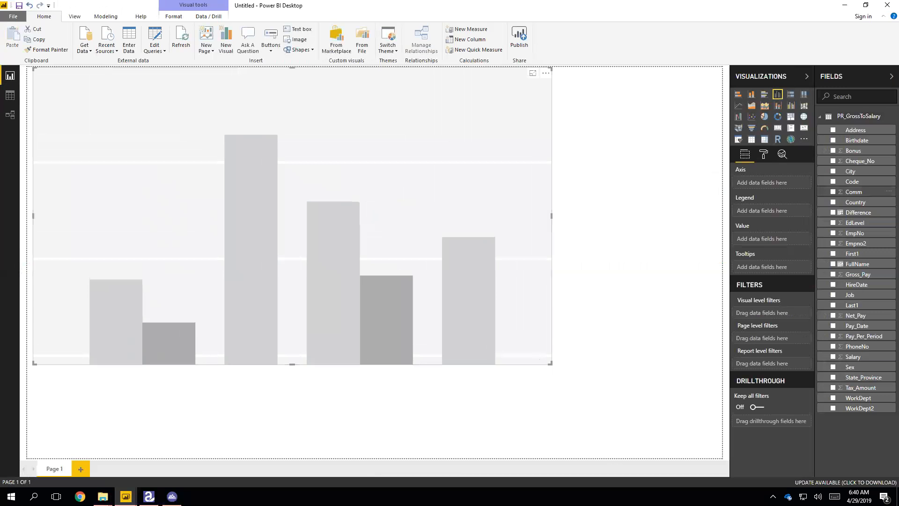
{"action": "left_click_drag", "start_coordinate": [852, 268], "coordinate": [773, 184]}
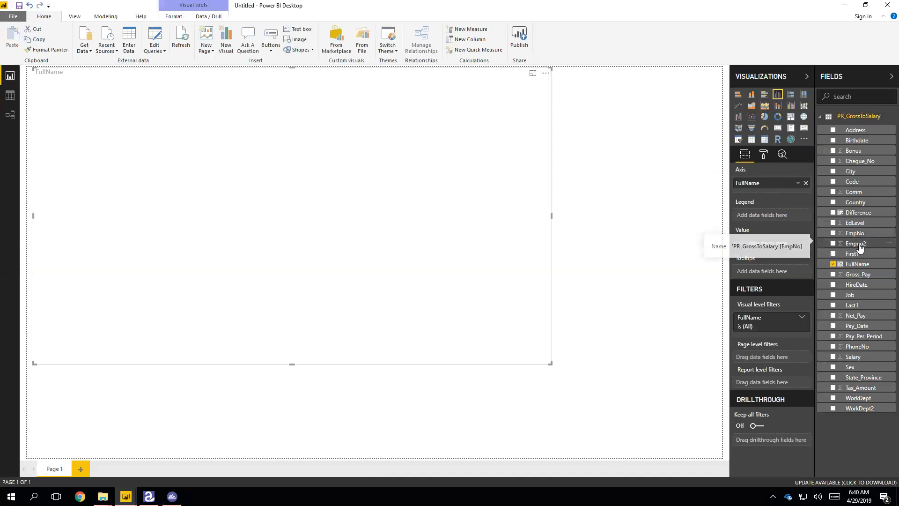
{"action": "left_click_drag", "start_coordinate": [847, 278], "coordinate": [755, 243]}
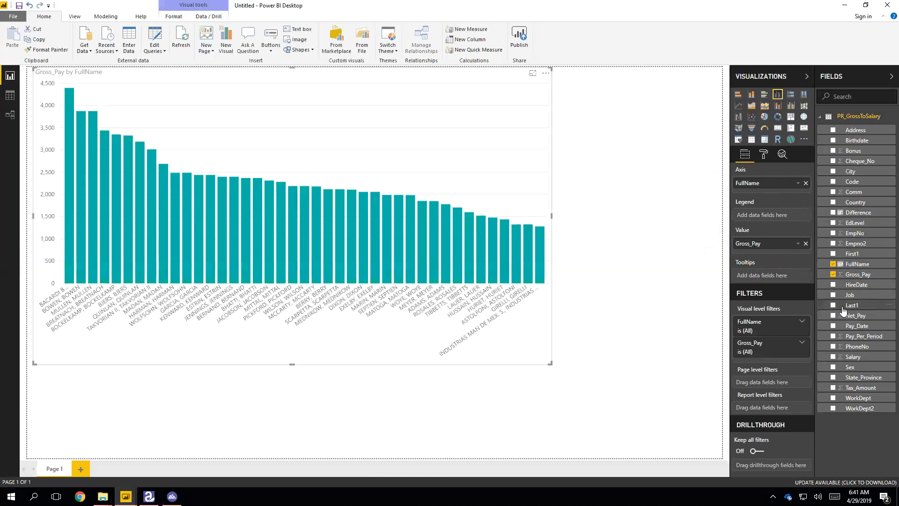
Add Pay_Per_Period as a second chart value and sort the chart by FullName in ascending order.
{"action": "left_click_drag", "start_coordinate": [855, 336], "coordinate": [779, 249]}
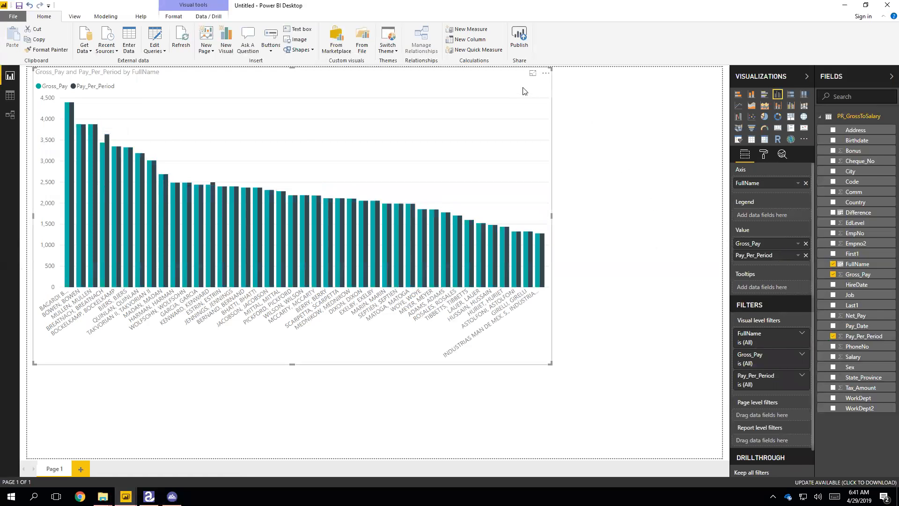
{"action": "left_click", "coordinate": [546, 74]}
{"action": "mouse_move", "coordinate": [576, 149]}
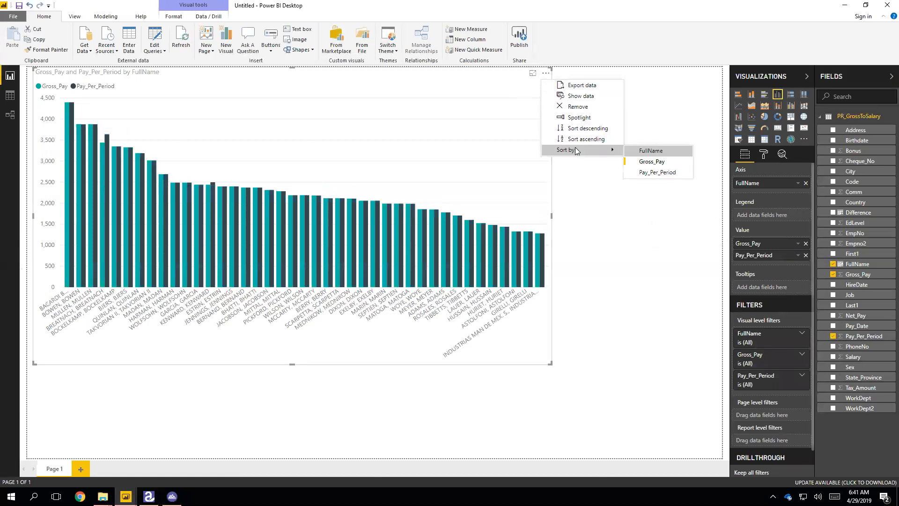
{"action": "left_click", "coordinate": [651, 150]}
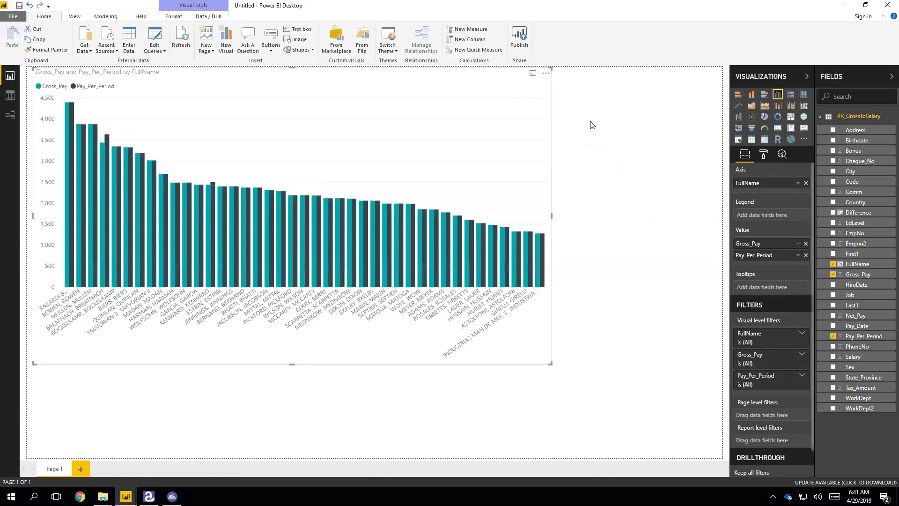
{"action": "left_click", "coordinate": [547, 75]}
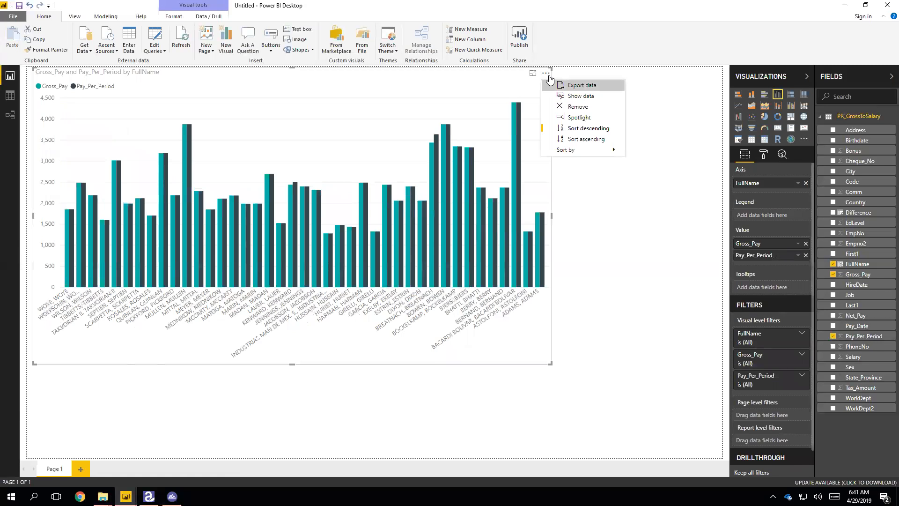
{"action": "left_click", "coordinate": [583, 139]}
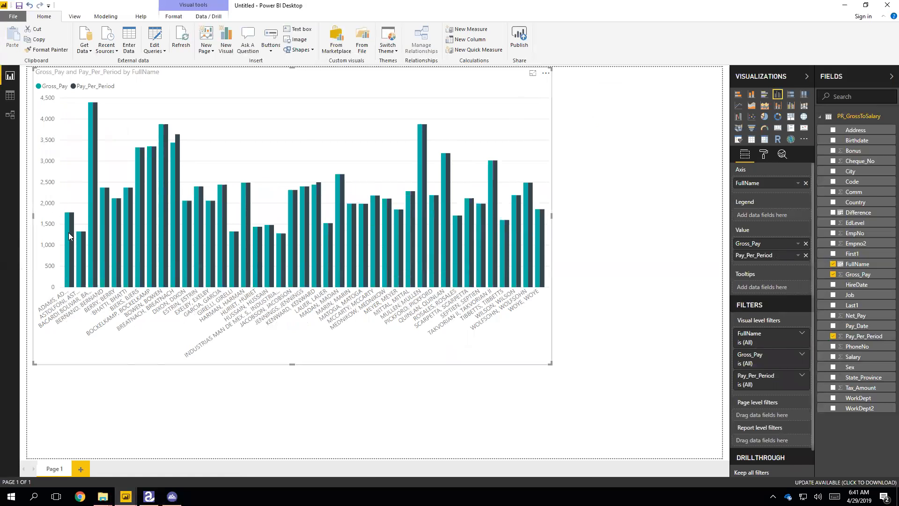
Try red and light turquoise as the Gross_Pay data color and restore the original teal.
{"action": "left_click", "coordinate": [764, 154]}
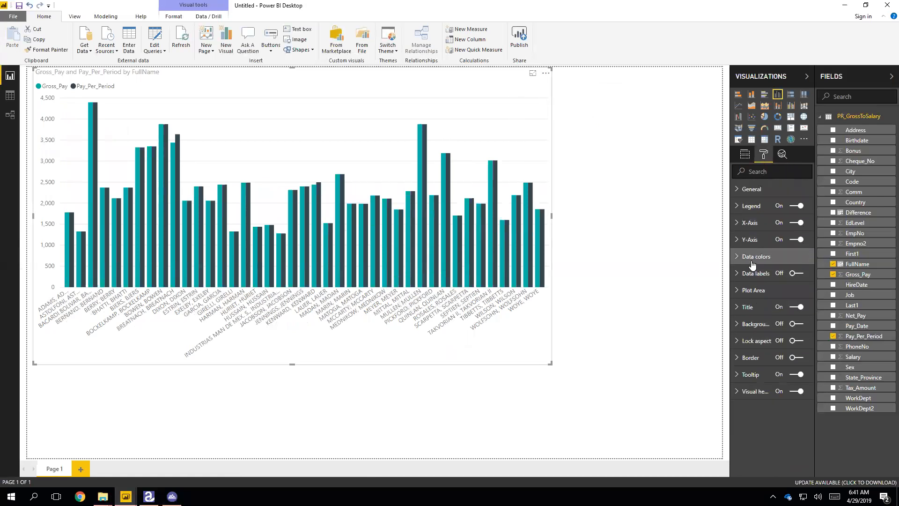
{"action": "left_click", "coordinate": [752, 260]}
{"action": "left_click", "coordinate": [753, 284]}
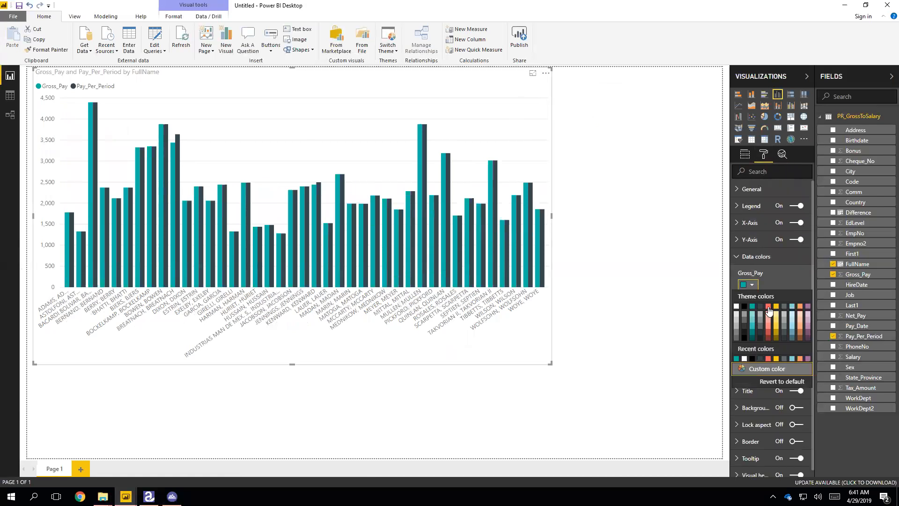
{"action": "left_click", "coordinate": [769, 304]}
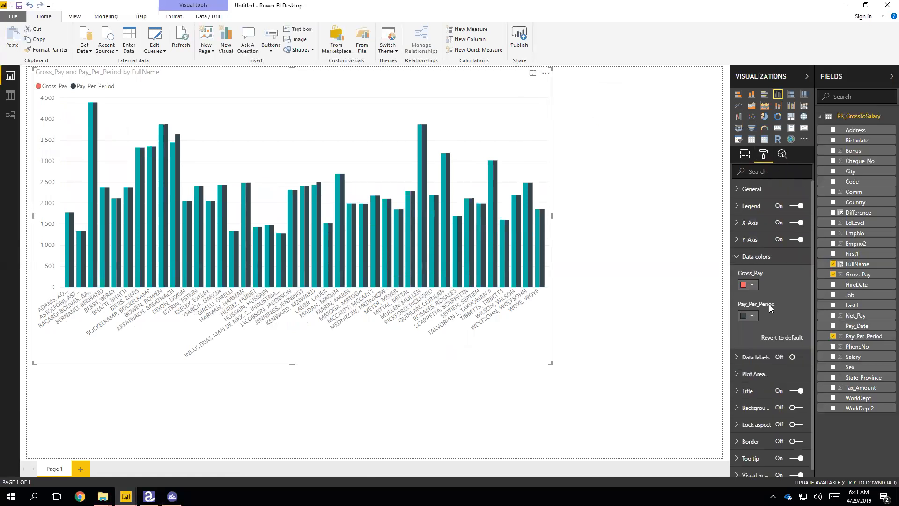
{"action": "left_click", "coordinate": [753, 285]}
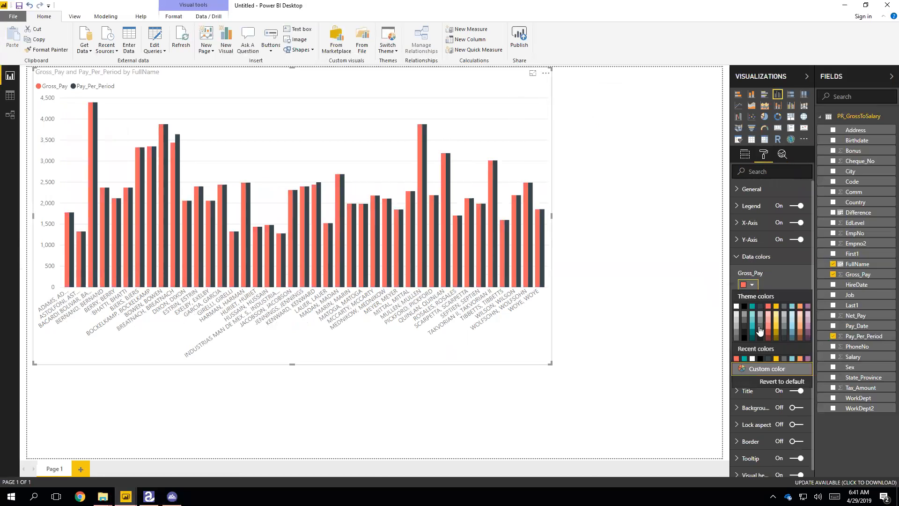
{"action": "left_click", "coordinate": [752, 318]}
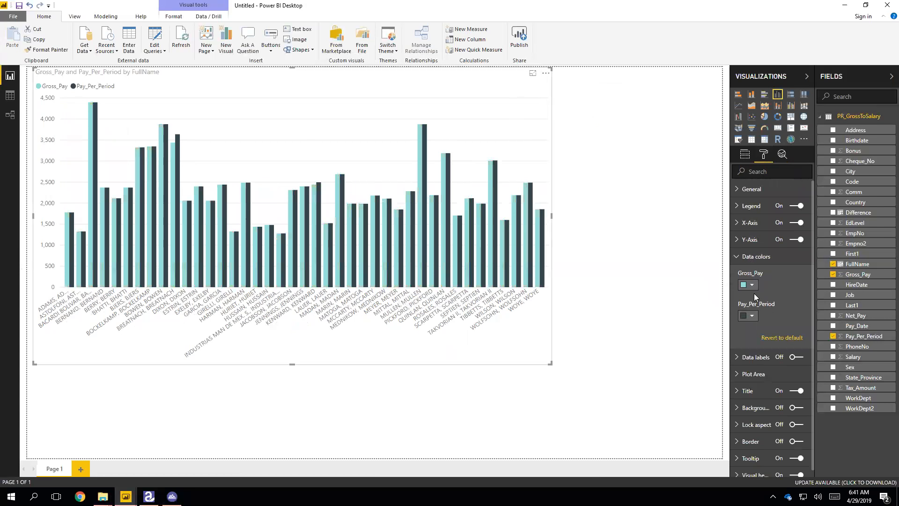
{"action": "left_click", "coordinate": [752, 284]}
{"action": "left_click", "coordinate": [767, 307]}
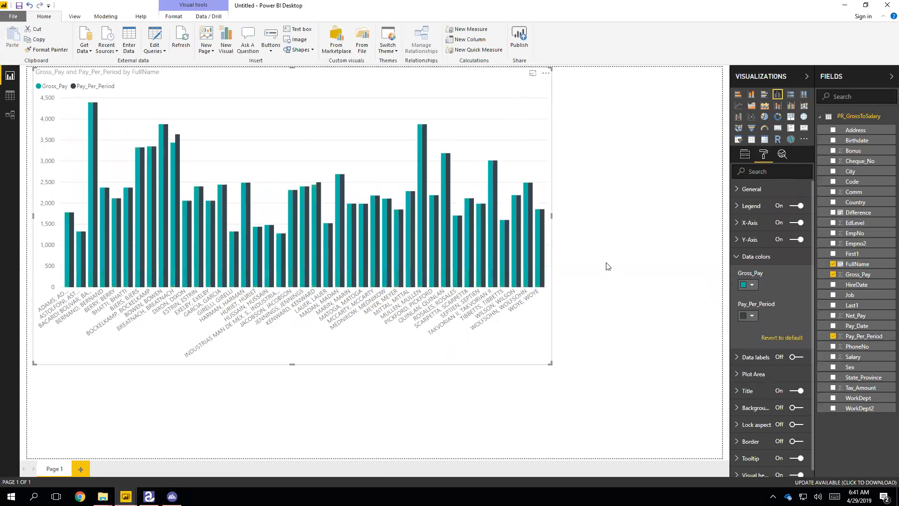
Review the chart's general formatting options and set its title text to "A really good Title".
{"action": "mouse_move", "coordinate": [413, 227]}
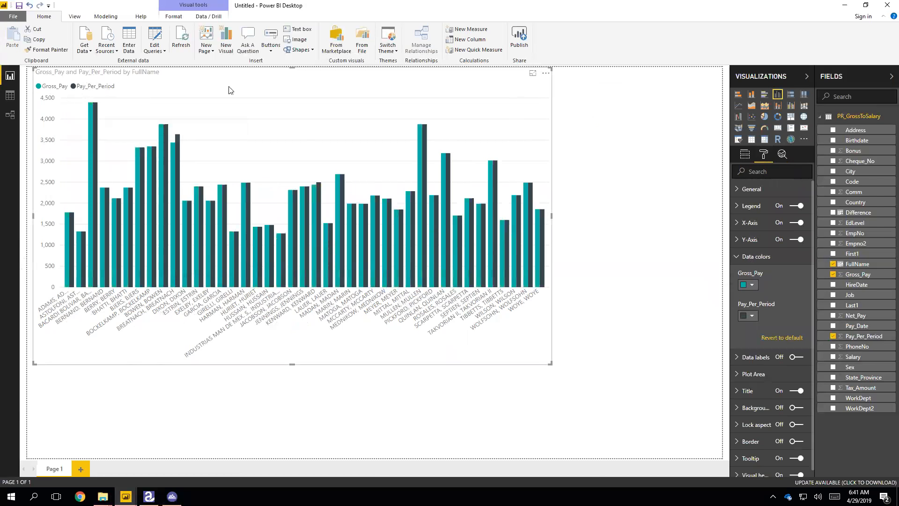
{"action": "left_click", "coordinate": [747, 190]}
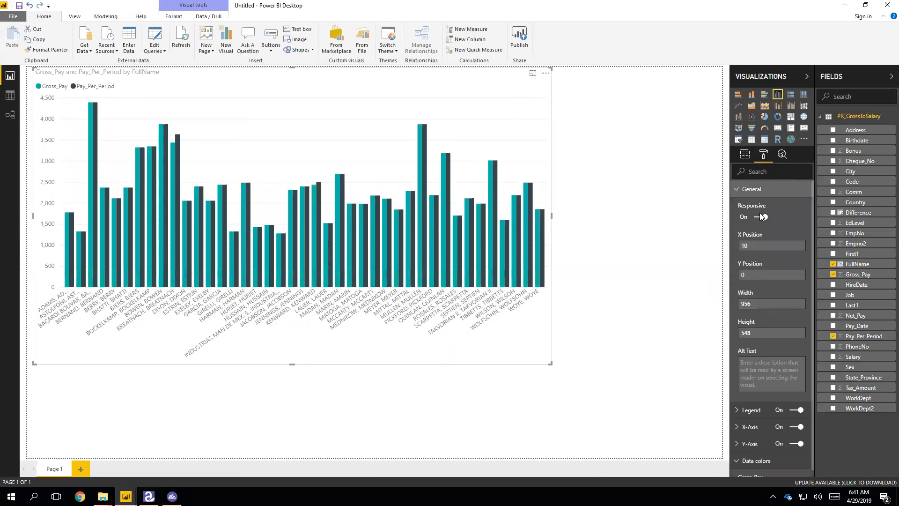
{"action": "scroll", "coordinate": [761, 349], "scroll_direction": "down", "scroll_amount": 4}
{"action": "scroll", "coordinate": [761, 349], "scroll_direction": "down", "scroll_amount": 1}
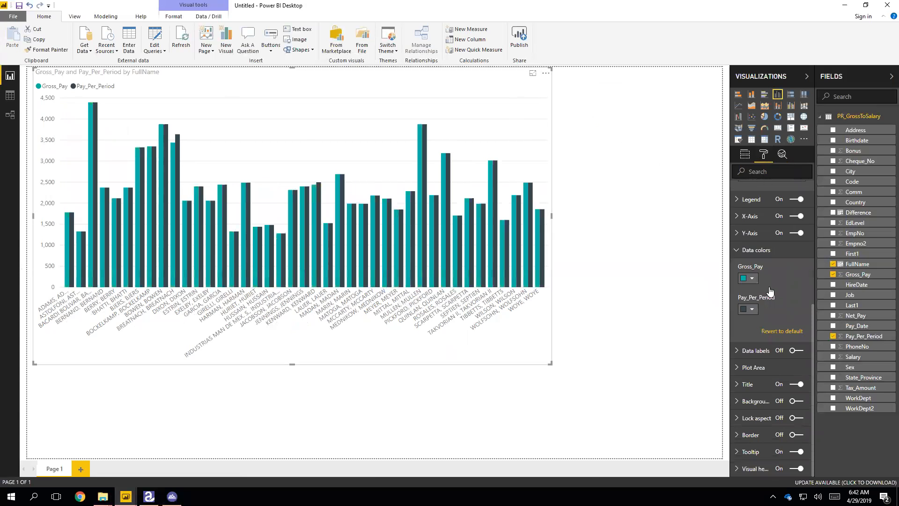
{"action": "left_click", "coordinate": [739, 249]}
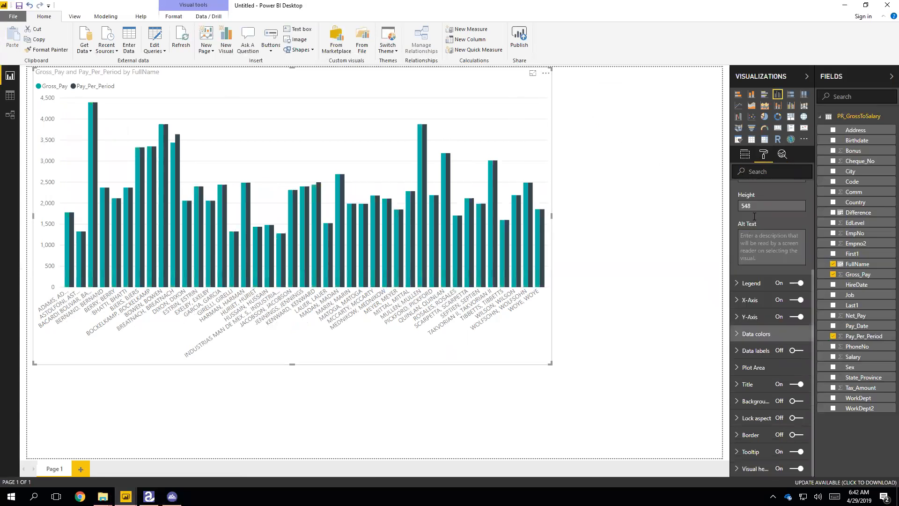
{"action": "scroll", "coordinate": [750, 206], "scroll_direction": "up", "scroll_amount": 3}
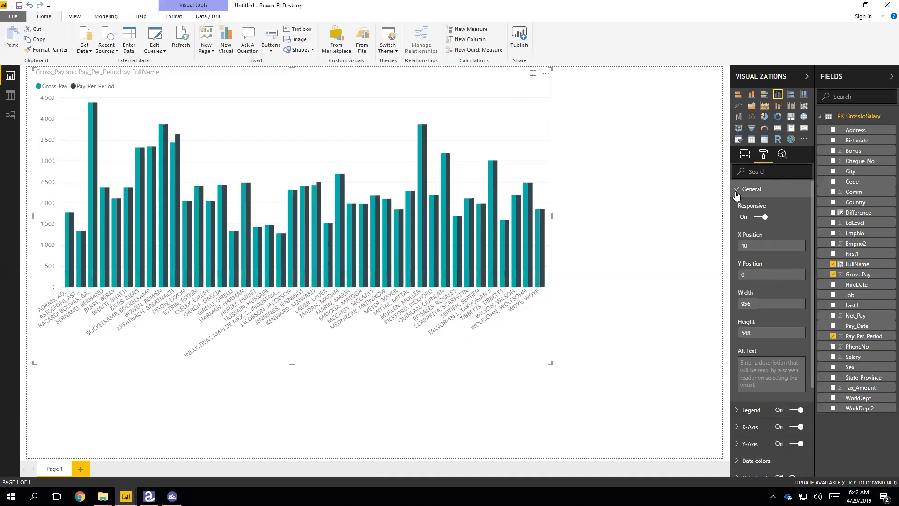
{"action": "left_click", "coordinate": [751, 189]}
{"action": "left_click", "coordinate": [746, 307]}
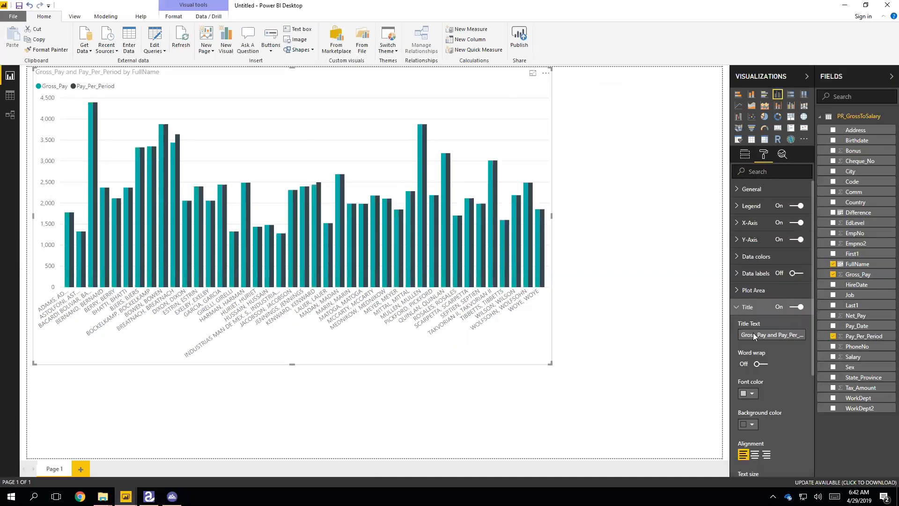
{"action": "key", "text": "ctrl+a"}
{"action": "type", "text": "A really good"}
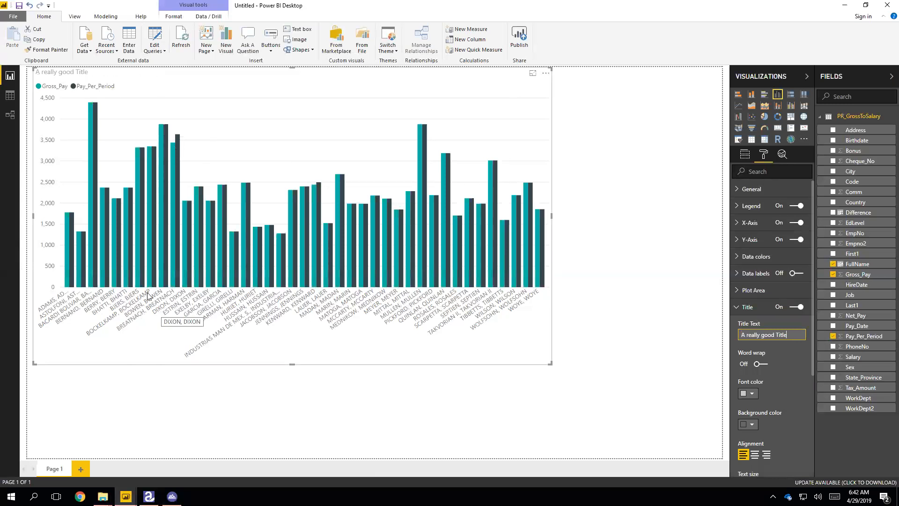
Correct the calculated column's formula to FullName = PR_GrossToSalary[Last1] & ", " & PR_GrossToSalary[First1].
{"action": "left_click", "coordinate": [10, 95]}
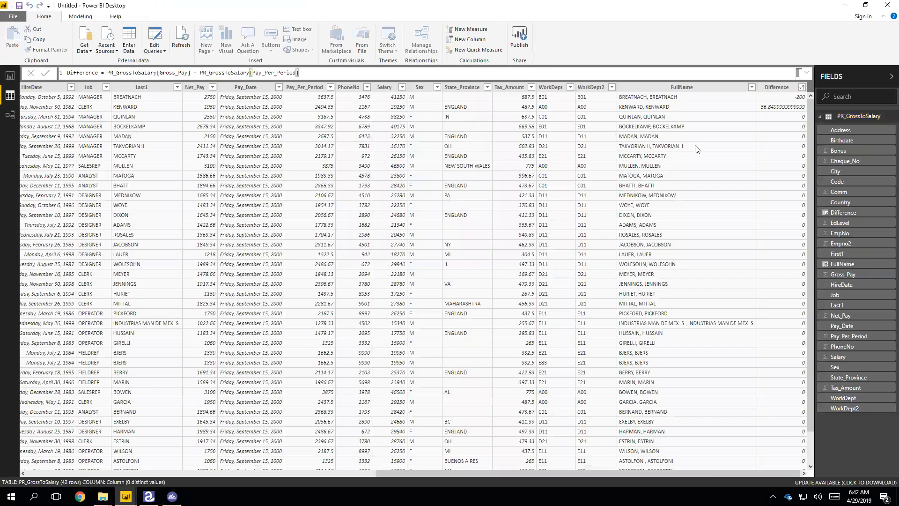
{"action": "left_click", "coordinate": [708, 88]}
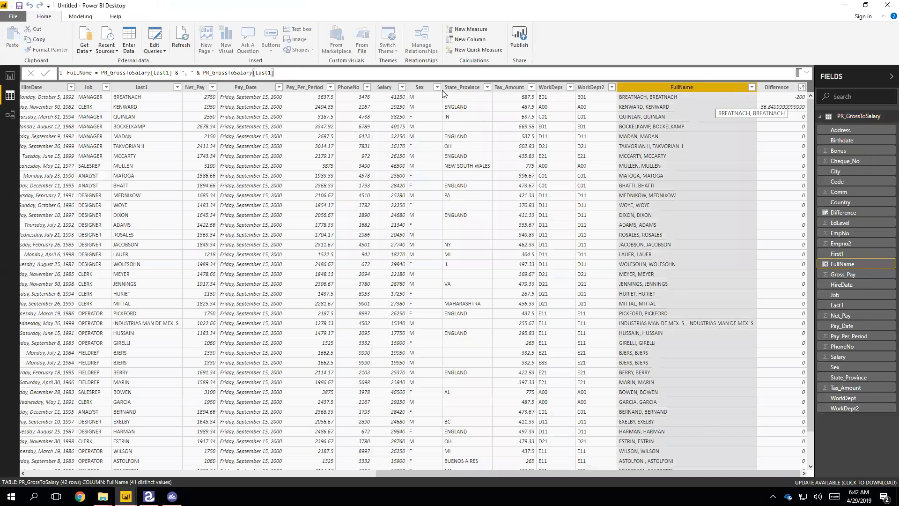
{"action": "double_click", "coordinate": [692, 88]}
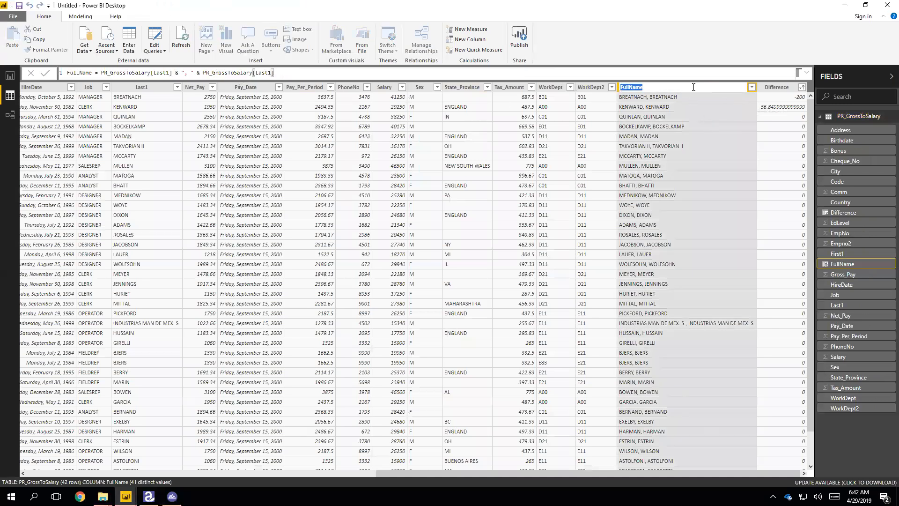
{"action": "key", "text": "Return"}
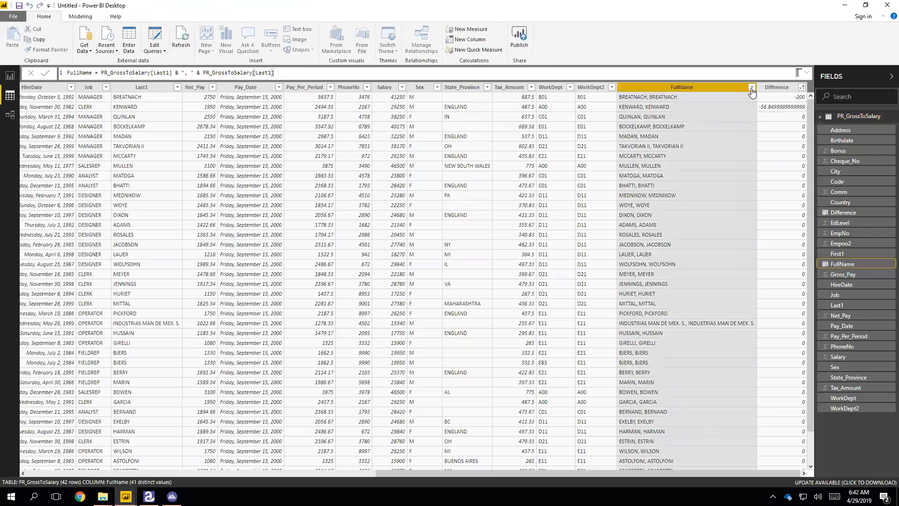
{"action": "right_click", "coordinate": [690, 88]}
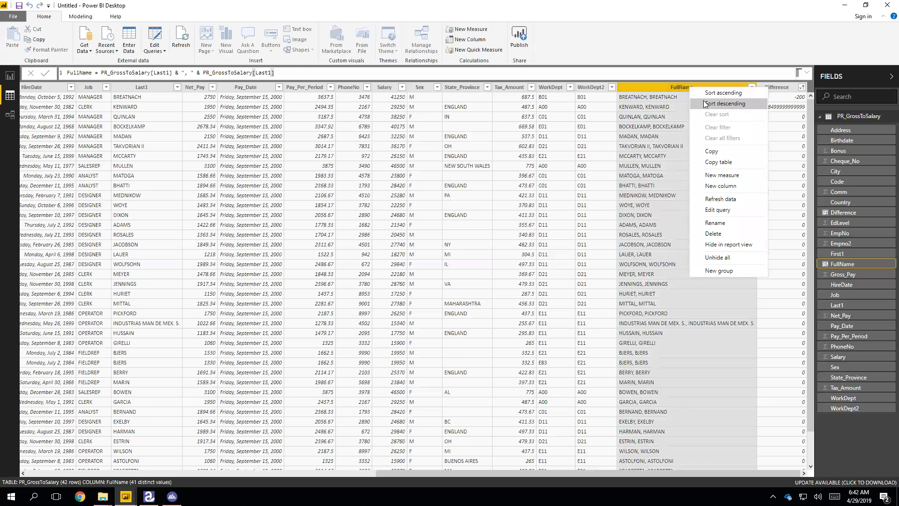
{"action": "left_click", "coordinate": [718, 210]}
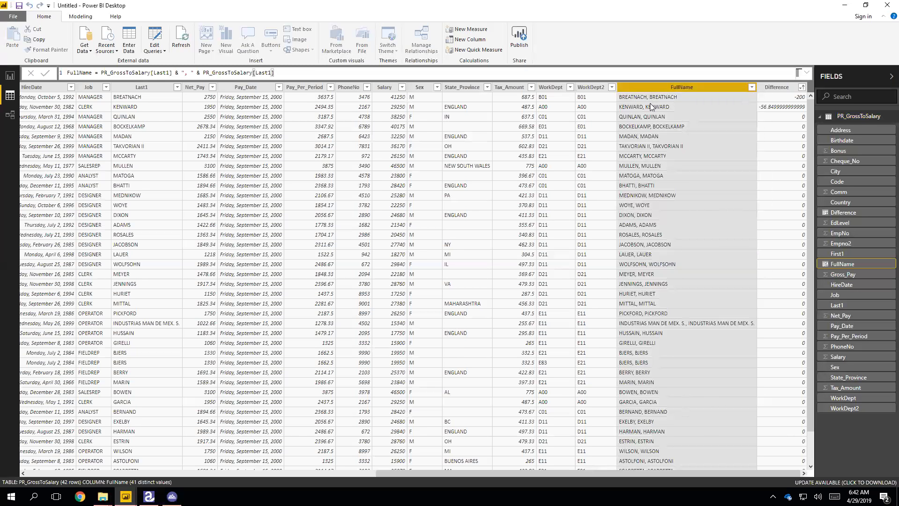
{"action": "left_click", "coordinate": [269, 72]}
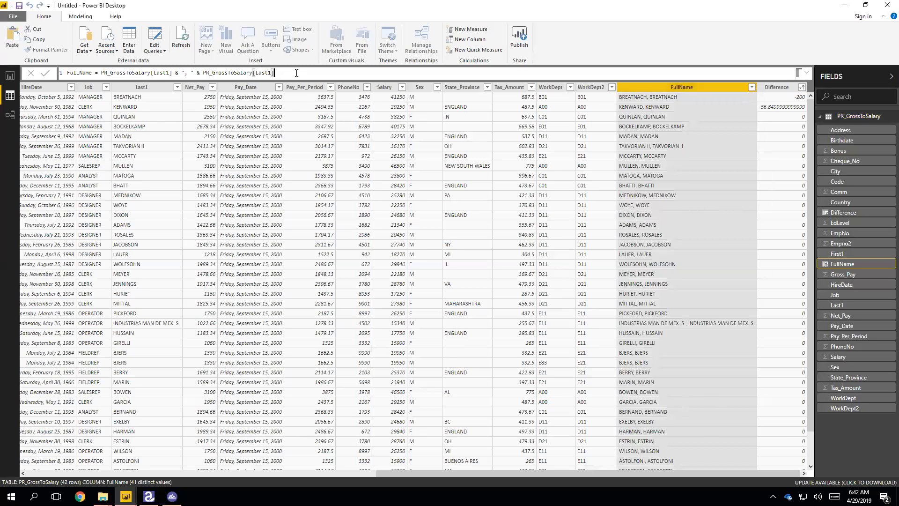
{"action": "key", "text": "BackSpace"}
{"action": "key", "text": "BackSpace"}
{"action": "key", "text": "BackSpace"}
{"action": "key", "text": "BackSpace"}
{"action": "key", "text": "BackSpace"}
{"action": "key", "text": "BackSpace"}
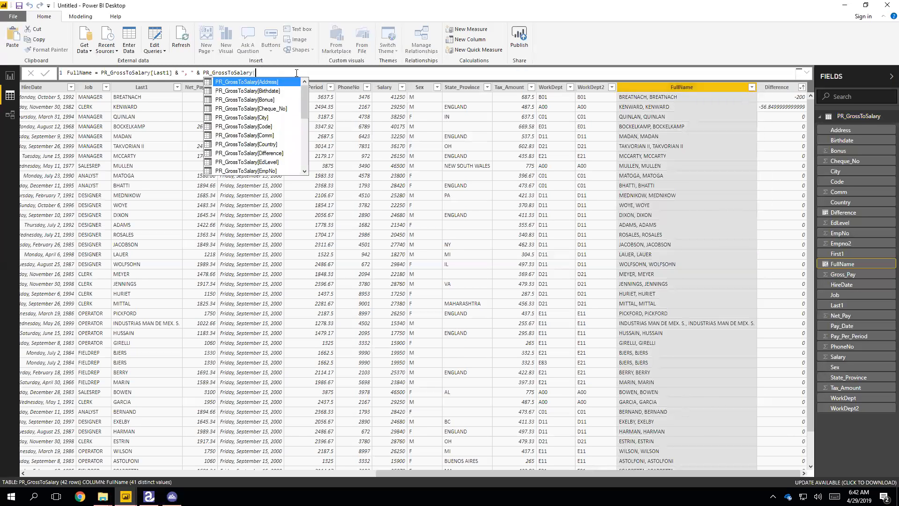
{"action": "type", "text": "First1]"}
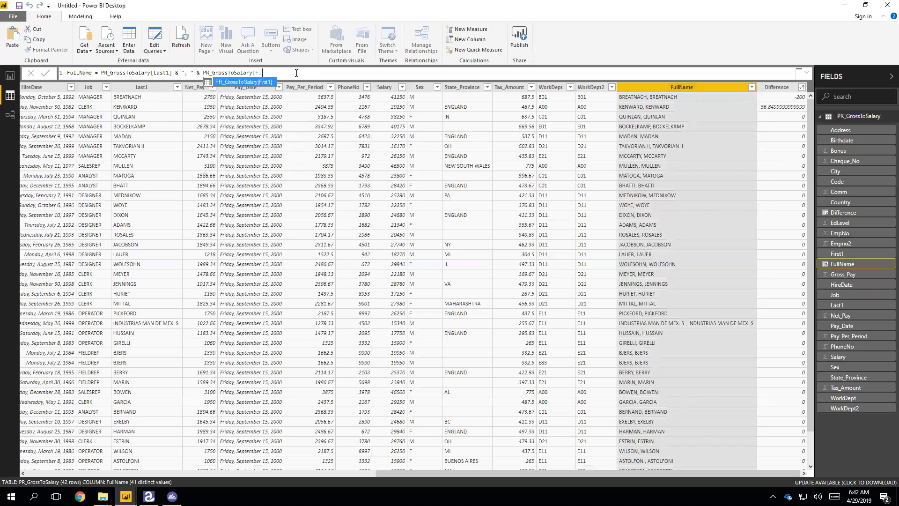
{"action": "left_click", "coordinate": [709, 212]}
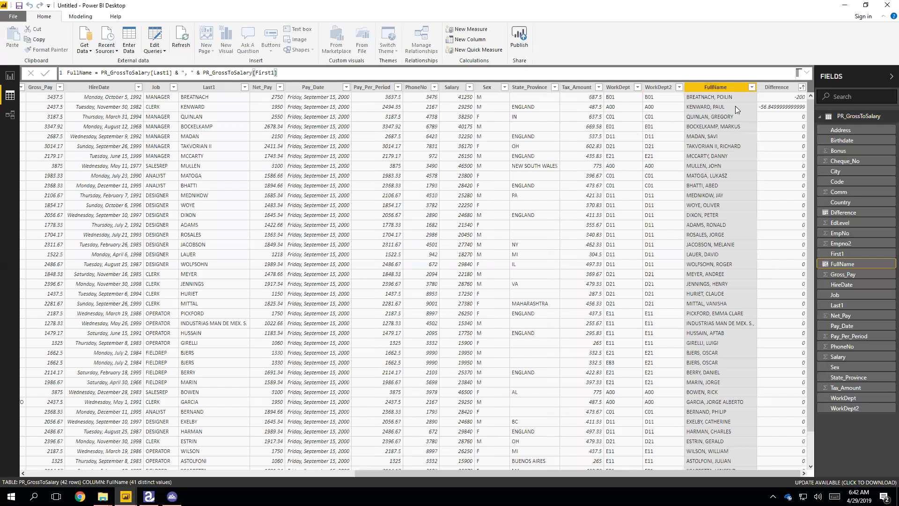
Return to the report chart and add a median line with Pay_Per_Period as its measure.
{"action": "left_click", "coordinate": [10, 75]}
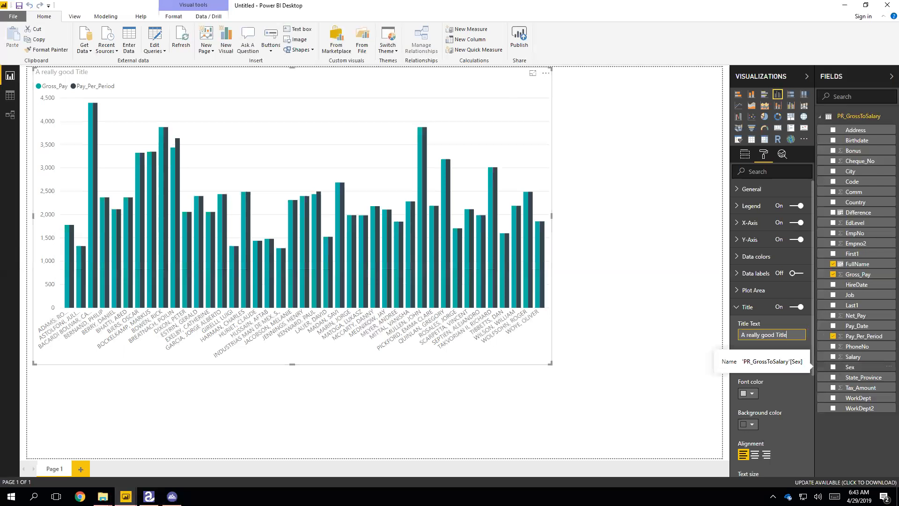
{"action": "left_click", "coordinate": [786, 156]}
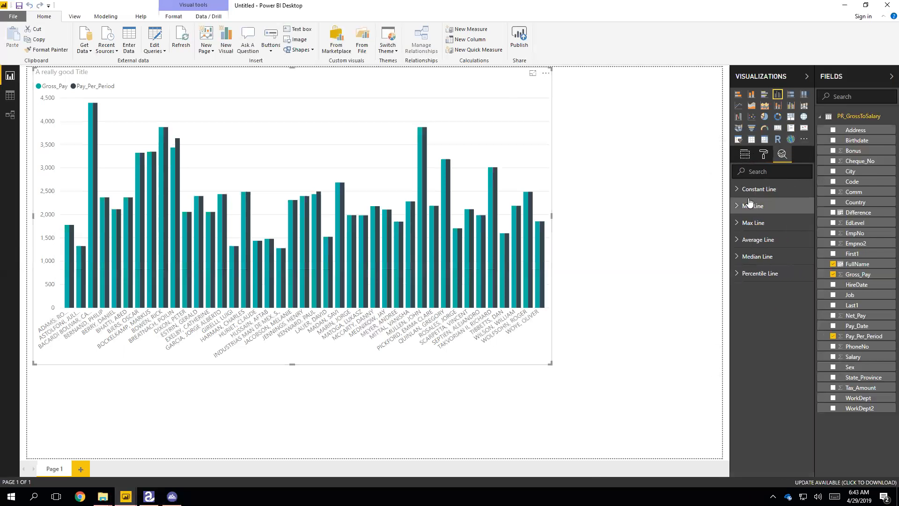
{"action": "left_click", "coordinate": [736, 261]}
{"action": "left_click", "coordinate": [751, 279]}
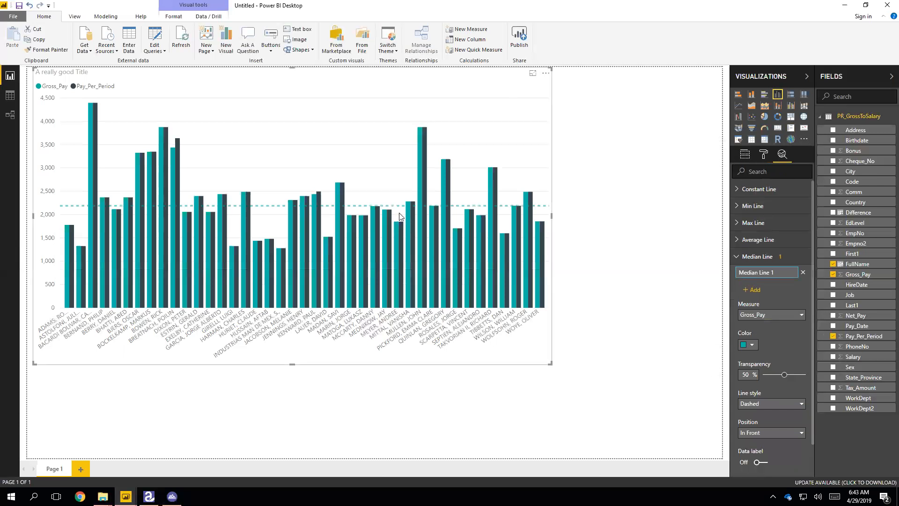
{"action": "left_click", "coordinate": [781, 315]}
{"action": "left_click", "coordinate": [774, 337]}
Add a second median line for Gross_Pay, compare both lines' measures, and remove the second line.
{"action": "left_click", "coordinate": [753, 290]}
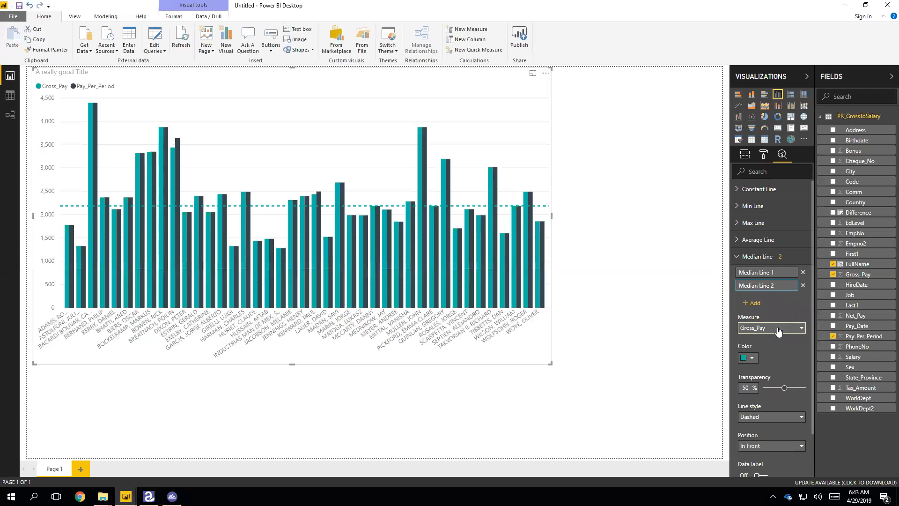
{"action": "left_click", "coordinate": [774, 274]}
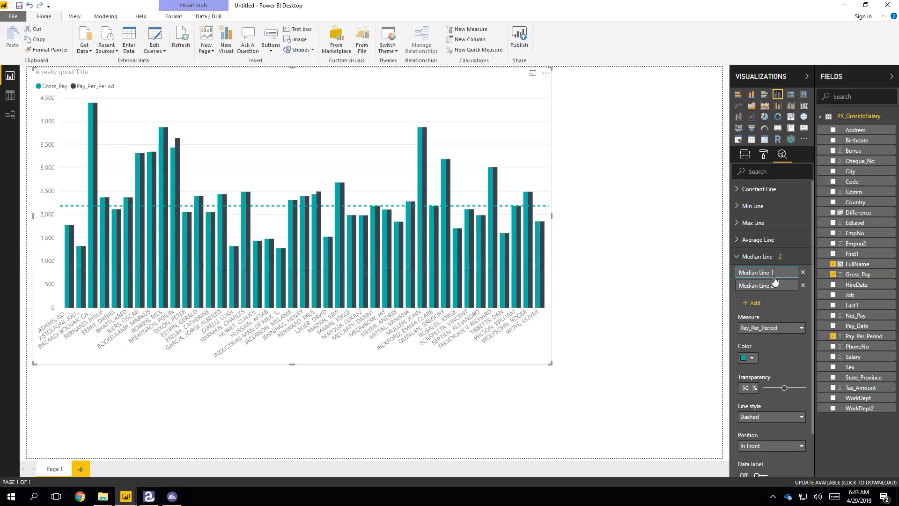
{"action": "left_click", "coordinate": [774, 285]}
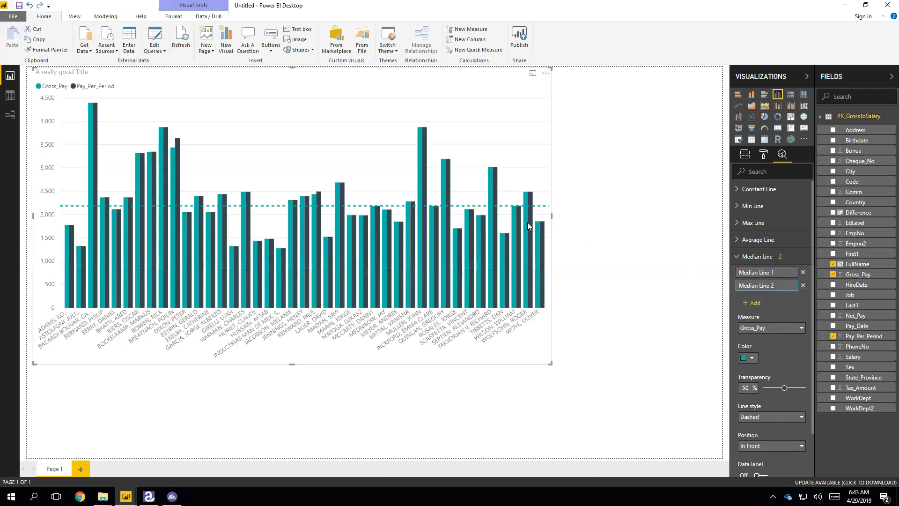
{"action": "left_click", "coordinate": [802, 286]}
Add an average line for Gross_Pay to the chart, coloured purple with 0% transparency.
{"action": "left_click", "coordinate": [738, 240]}
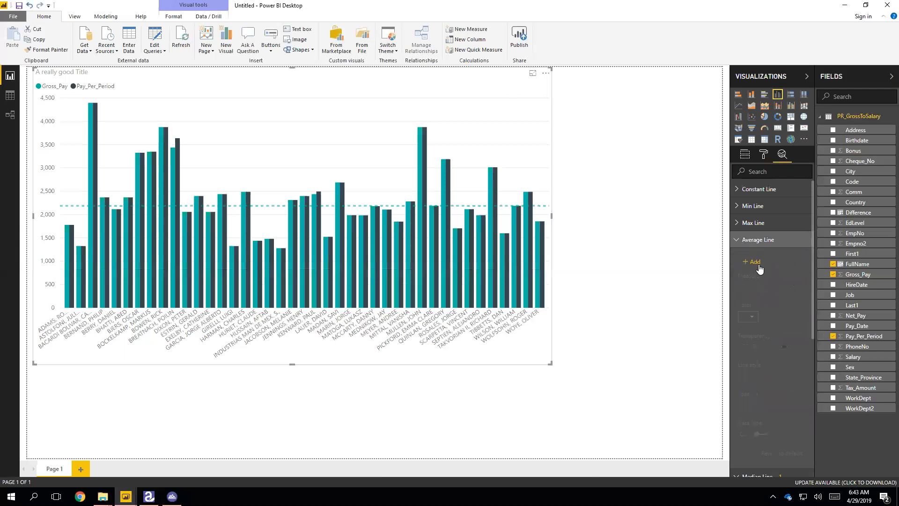
{"action": "left_click", "coordinate": [753, 256]}
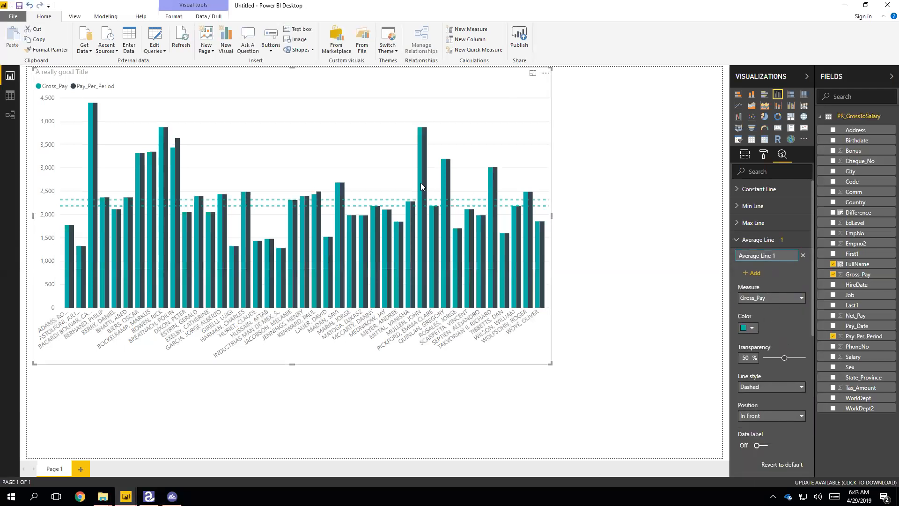
{"action": "left_click", "coordinate": [748, 328]}
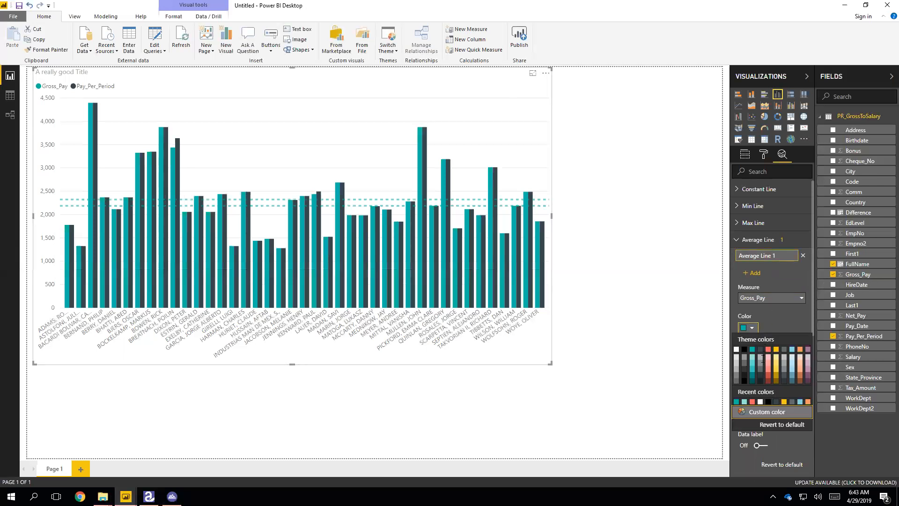
{"action": "left_click", "coordinate": [809, 350]}
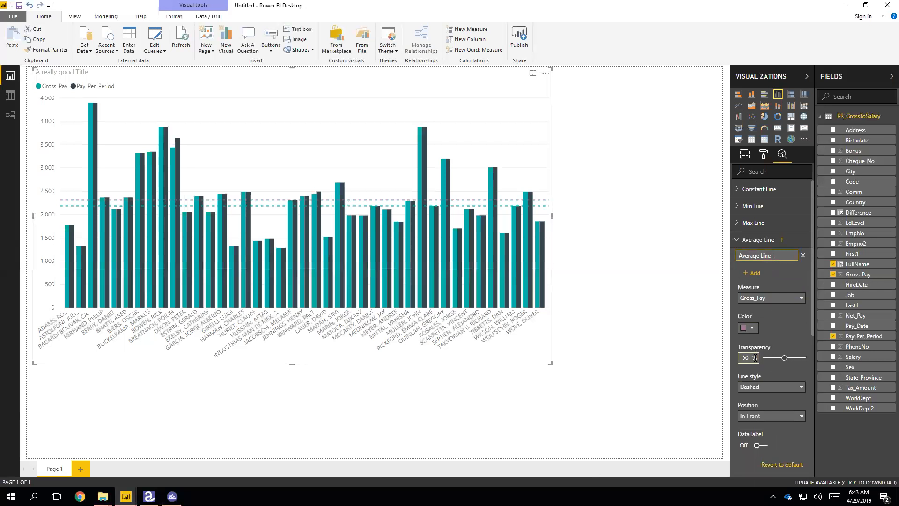
{"action": "left_click_drag", "start_coordinate": [784, 358], "coordinate": [819, 362]}
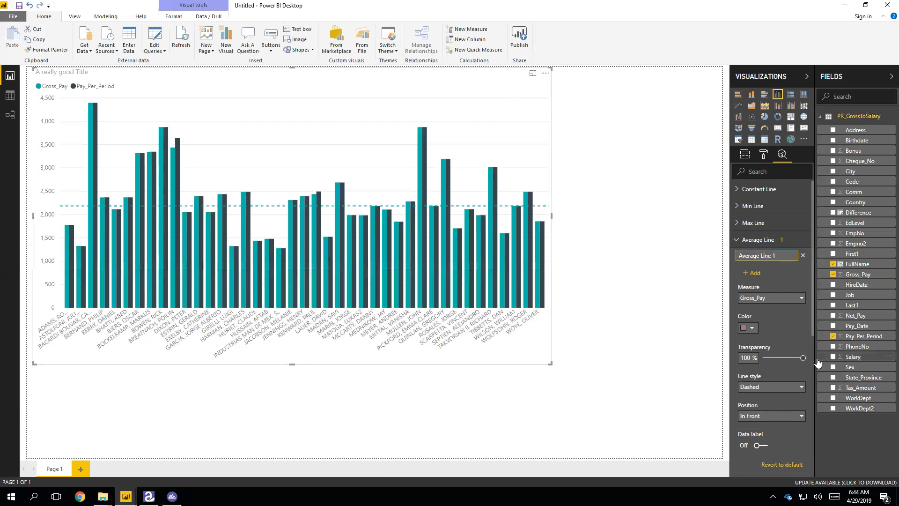
{"action": "left_click_drag", "start_coordinate": [803, 360], "coordinate": [747, 358]}
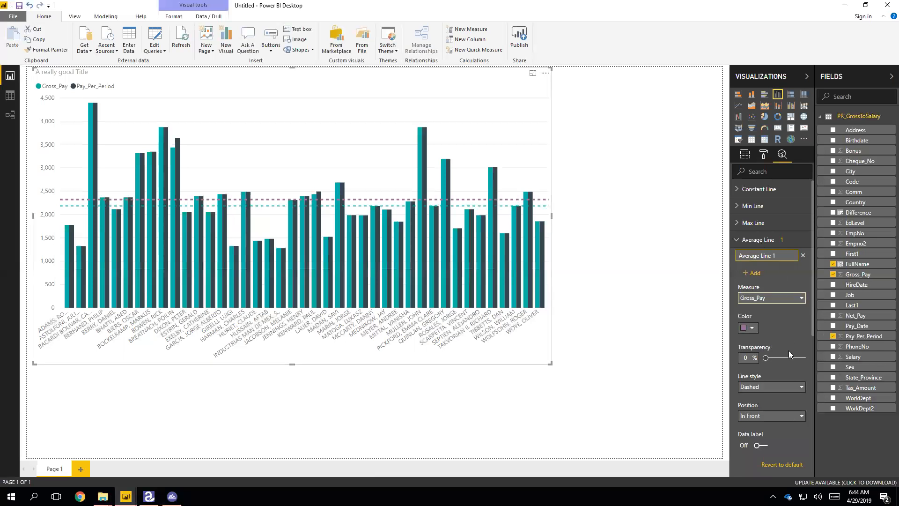
Add a min line and a max line to the chart, both using Gross_Pay as the measure.
{"action": "left_click", "coordinate": [738, 239]}
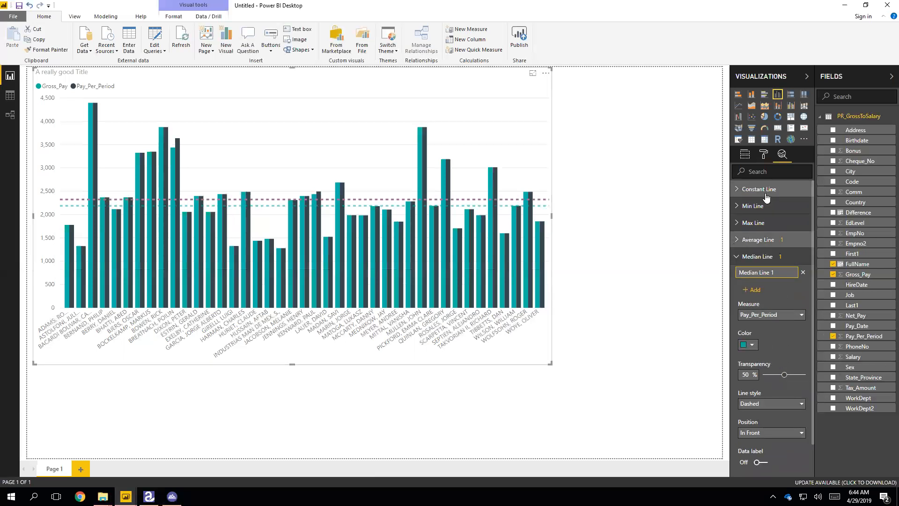
{"action": "left_click", "coordinate": [740, 206]}
{"action": "left_click", "coordinate": [748, 231]}
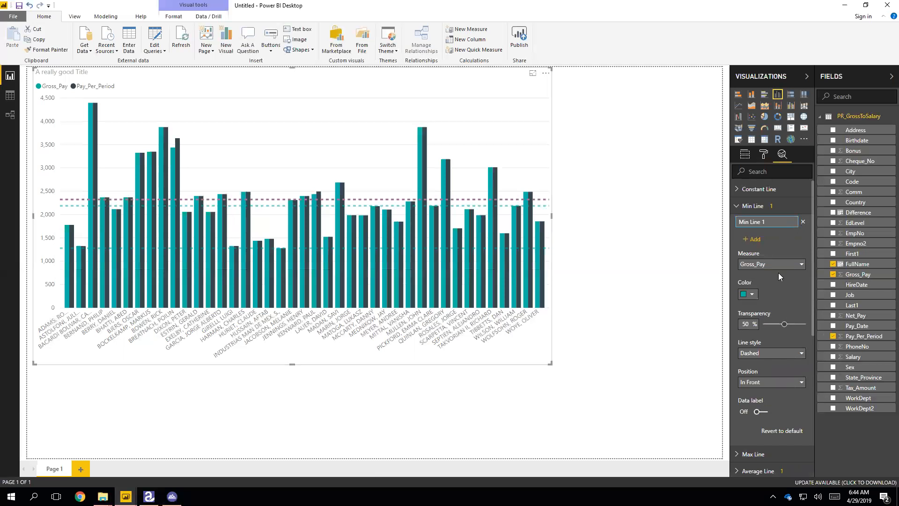
{"action": "left_click", "coordinate": [739, 210]}
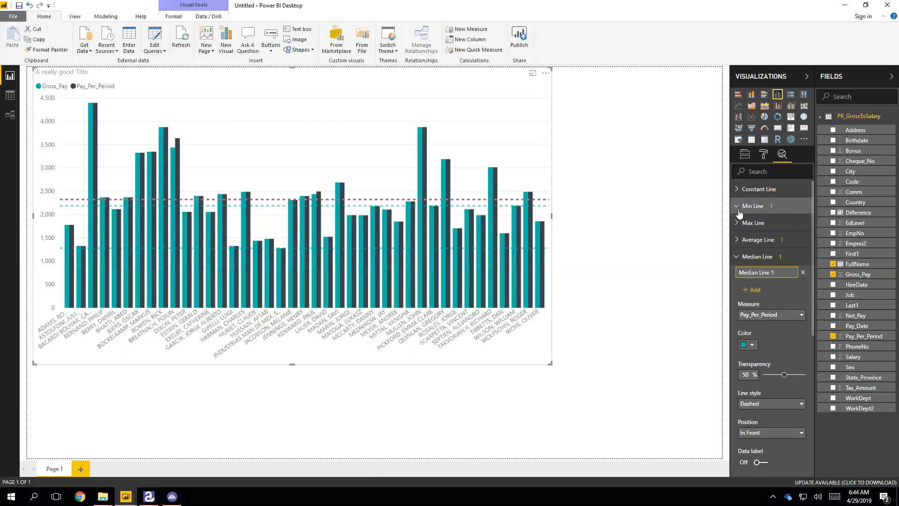
{"action": "left_click", "coordinate": [739, 224]}
{"action": "left_click", "coordinate": [746, 245]}
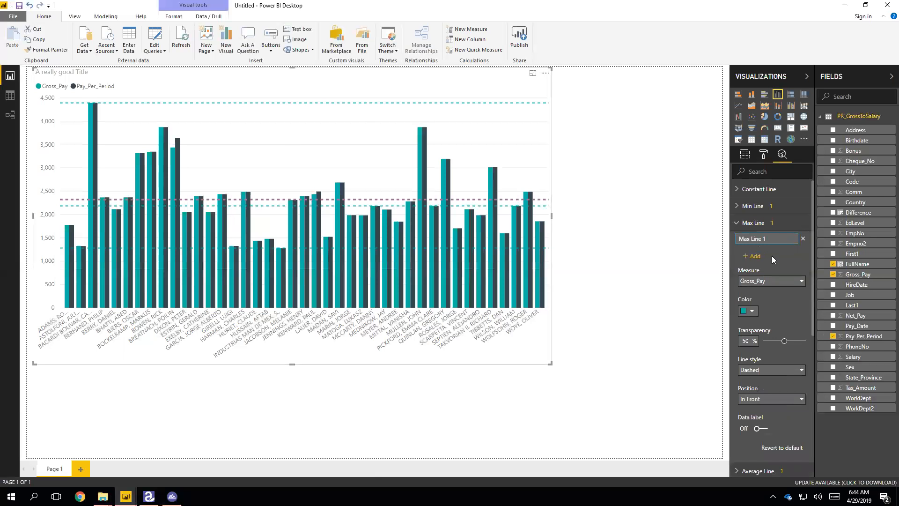
Colour the max line red and the min line dark purple.
{"action": "left_click", "coordinate": [750, 312]}
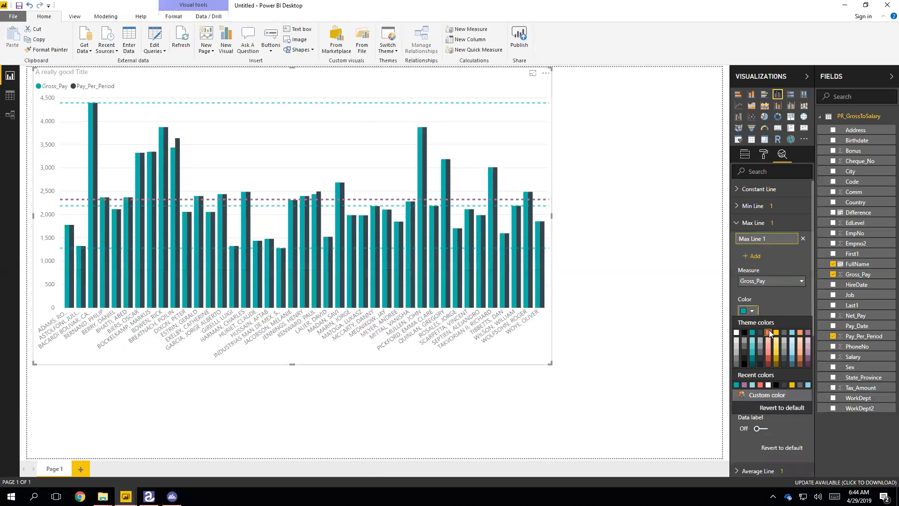
{"action": "left_click", "coordinate": [771, 332]}
{"action": "left_click", "coordinate": [755, 206]}
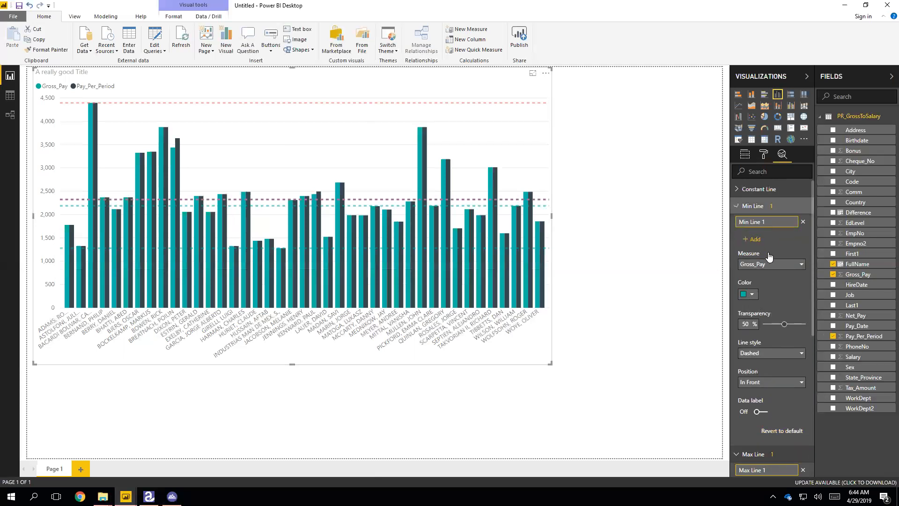
{"action": "left_click", "coordinate": [748, 294]}
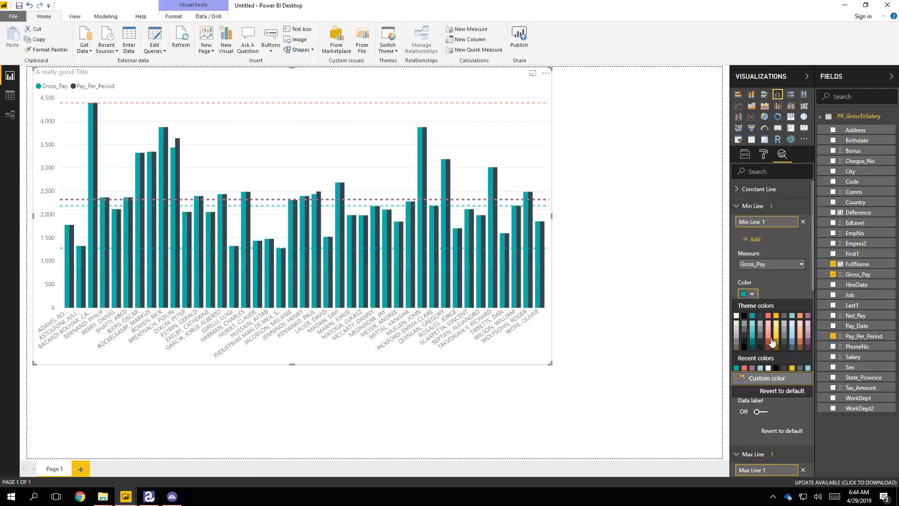
{"action": "left_click", "coordinate": [805, 338]}
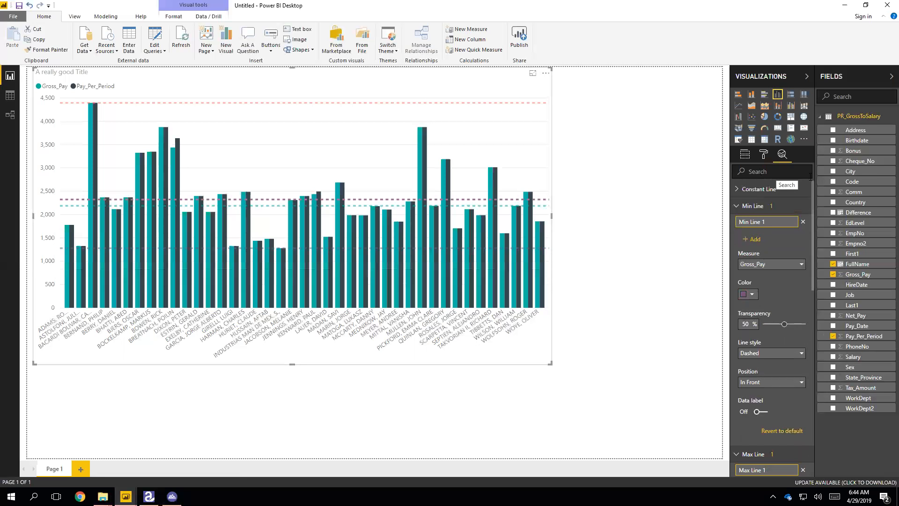
{"action": "left_click", "coordinate": [686, 231]}
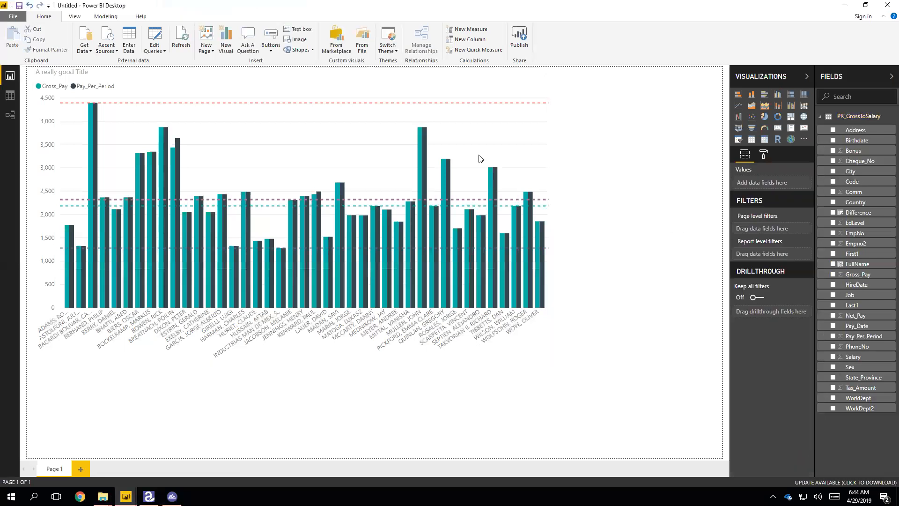
Convert the column chart to a scatter chart, replace Gross_Pay with Difference on the X axis, and select the isolated point near -57.
{"action": "left_click", "coordinate": [477, 86]}
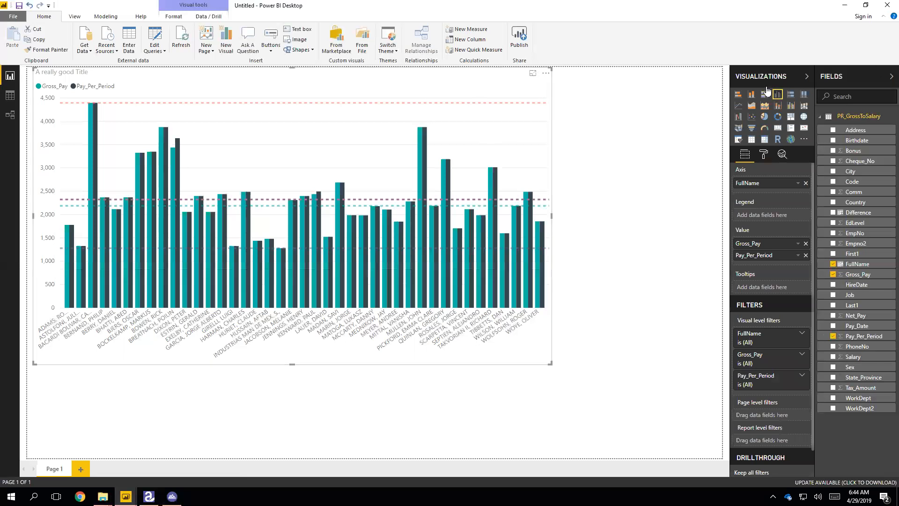
{"action": "left_click", "coordinate": [752, 117]}
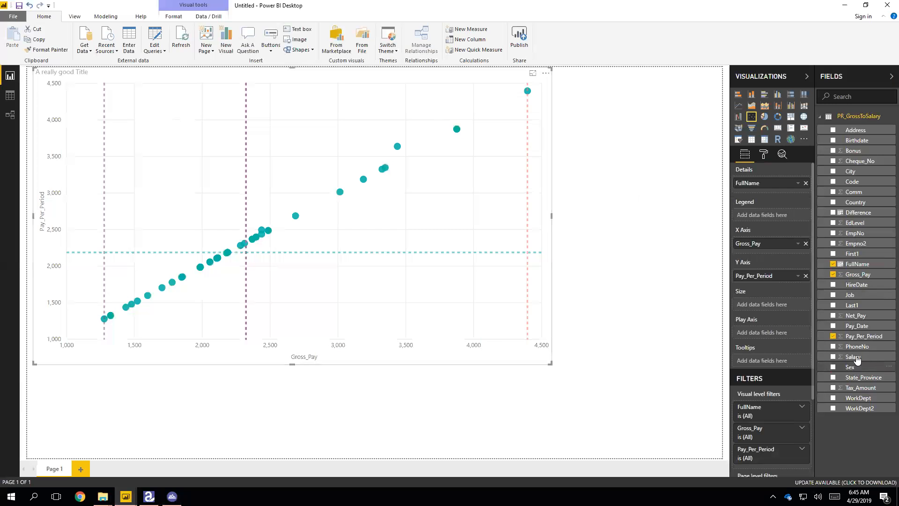
{"action": "left_click_drag", "start_coordinate": [857, 212], "coordinate": [767, 245]}
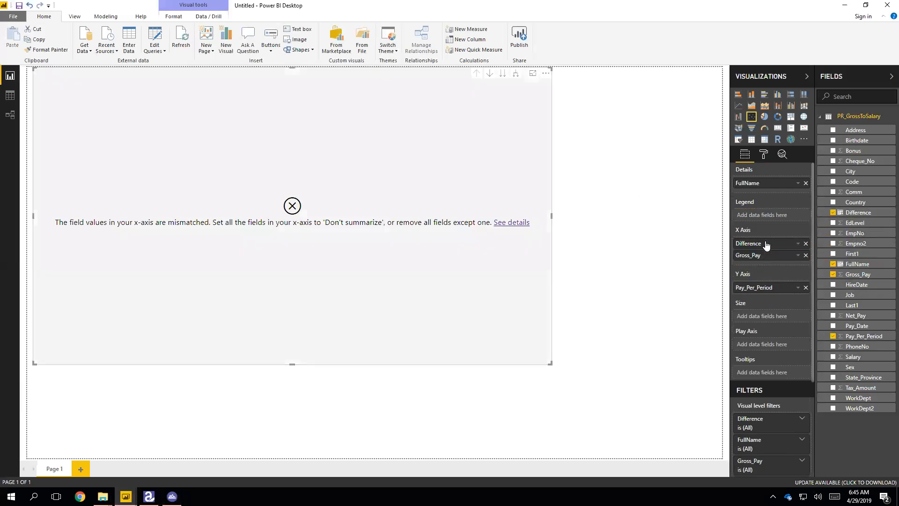
{"action": "left_click", "coordinate": [805, 255]}
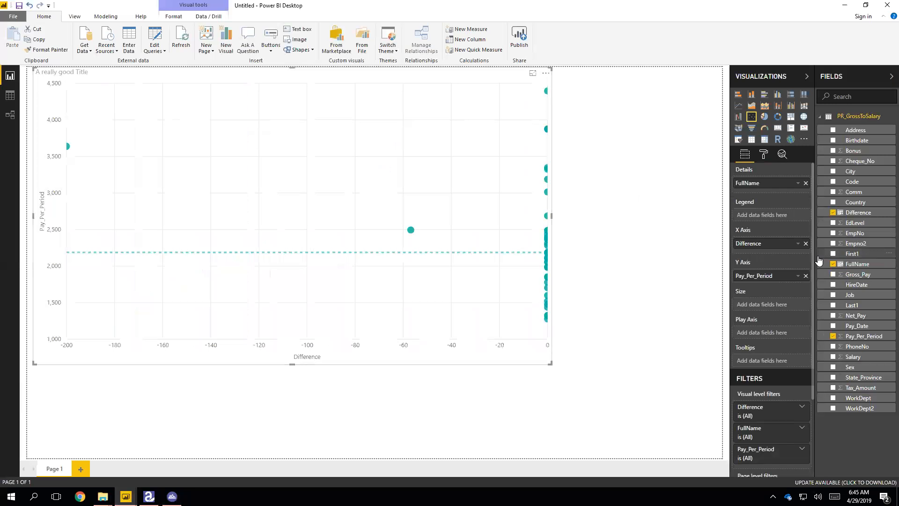
{"action": "left_click", "coordinate": [413, 232]}
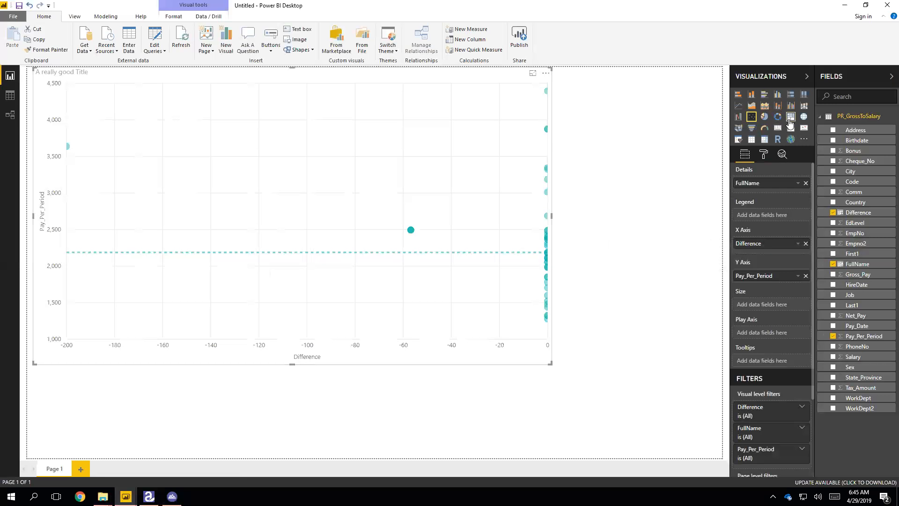
Convert the scatter chart to a treemap and highlight its largest tile.
{"action": "left_click", "coordinate": [790, 119]}
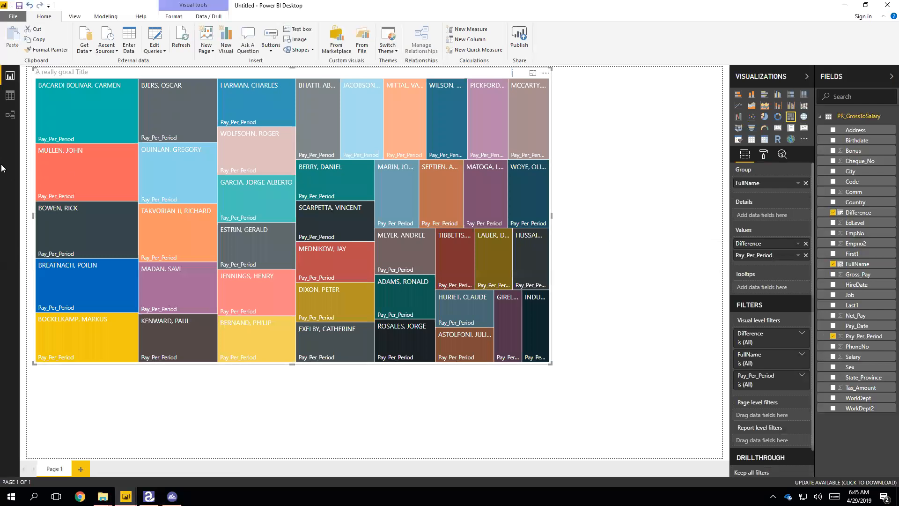
{"action": "left_click", "coordinate": [94, 102]}
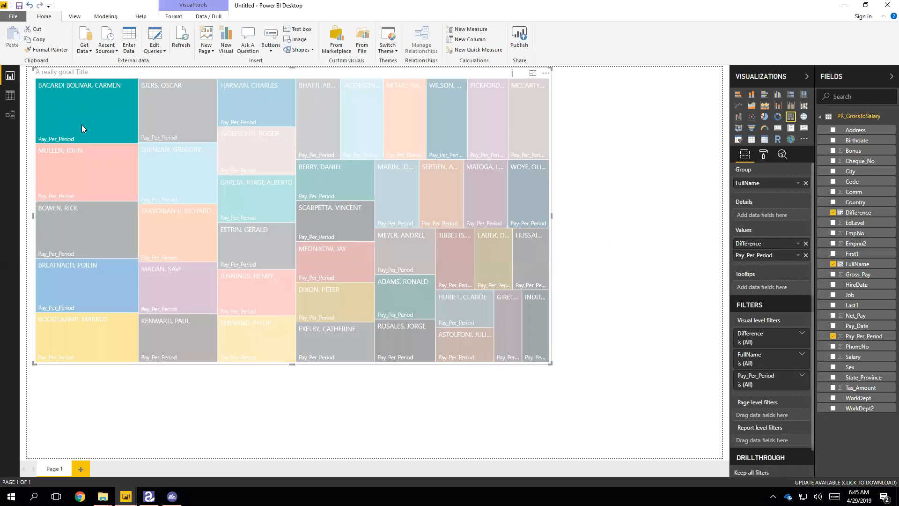
{"action": "left_click", "coordinate": [651, 243]}
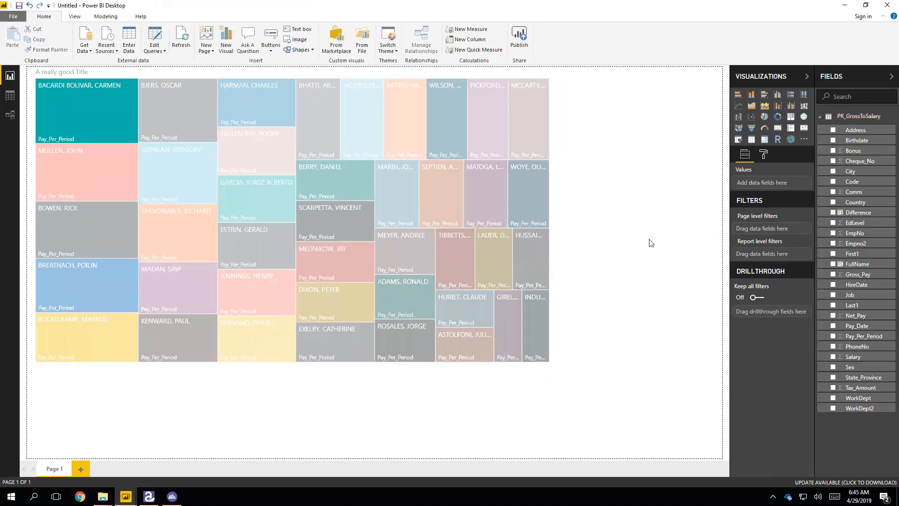
{"action": "left_click", "coordinate": [803, 107]}
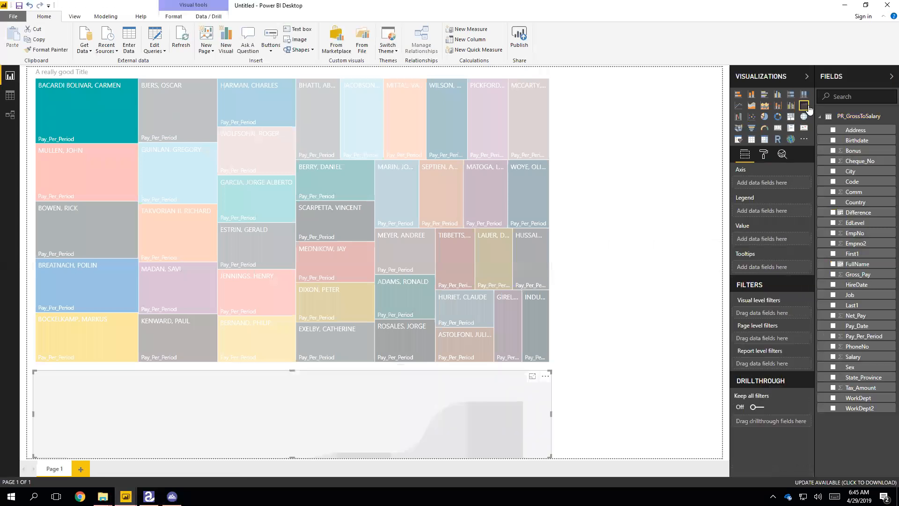
{"action": "left_click", "coordinate": [532, 377]}
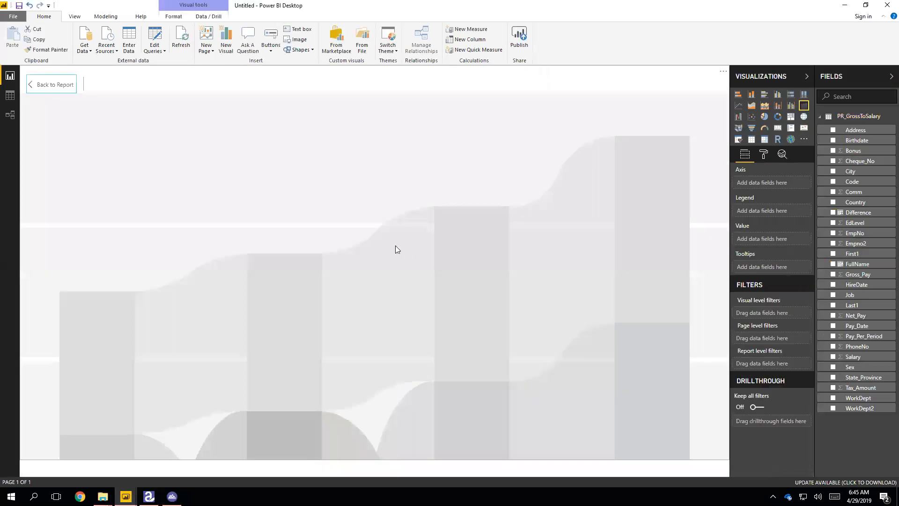
{"action": "left_click", "coordinate": [64, 89]}
{"action": "left_click", "coordinate": [547, 377]}
{"action": "left_click", "coordinate": [575, 390]}
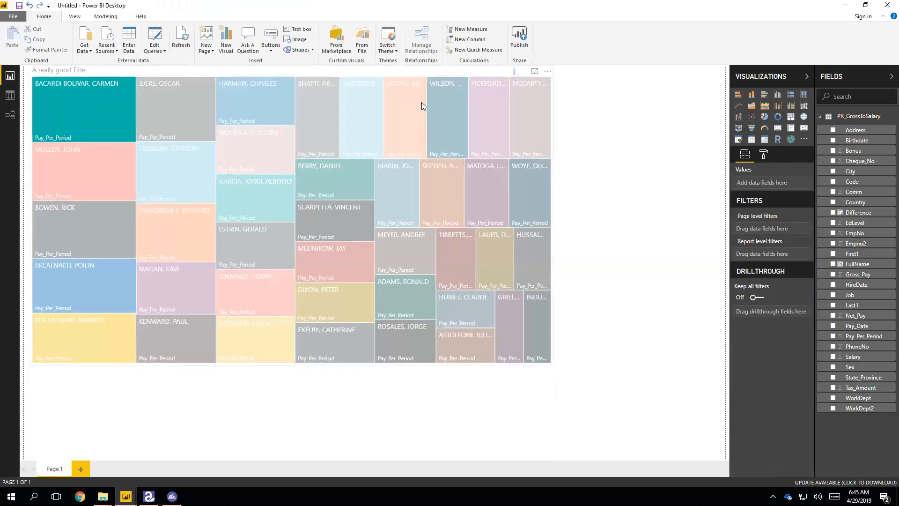
Convert the treemap to a ribbon chart and sort it by FullName in descending order.
{"action": "left_click", "coordinate": [503, 69]}
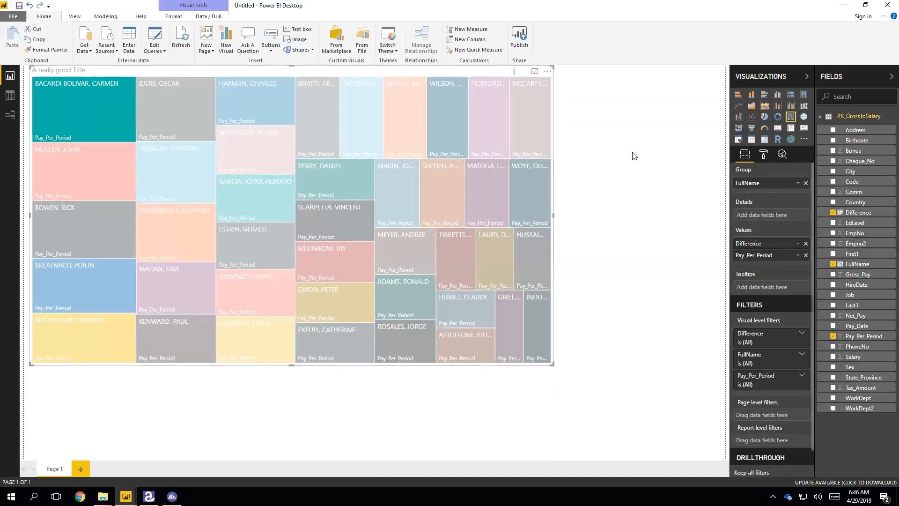
{"action": "left_click", "coordinate": [803, 108]}
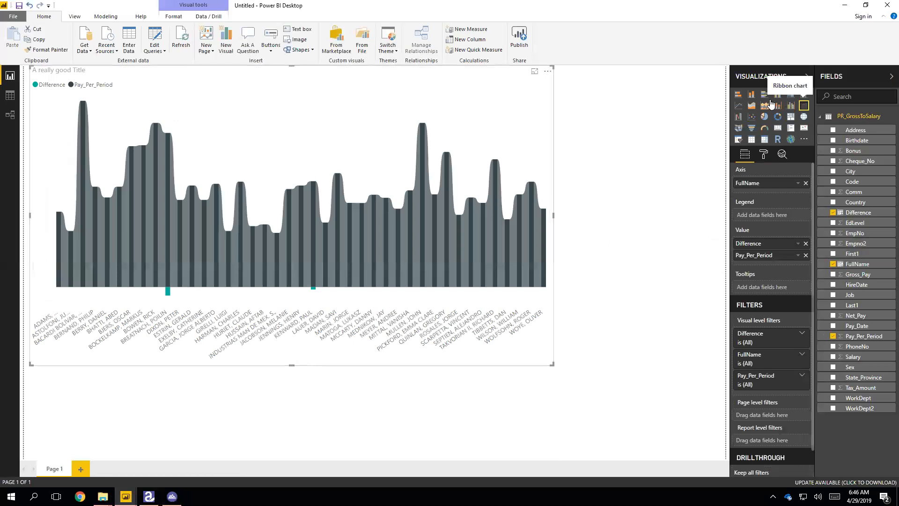
{"action": "left_click", "coordinate": [550, 73]}
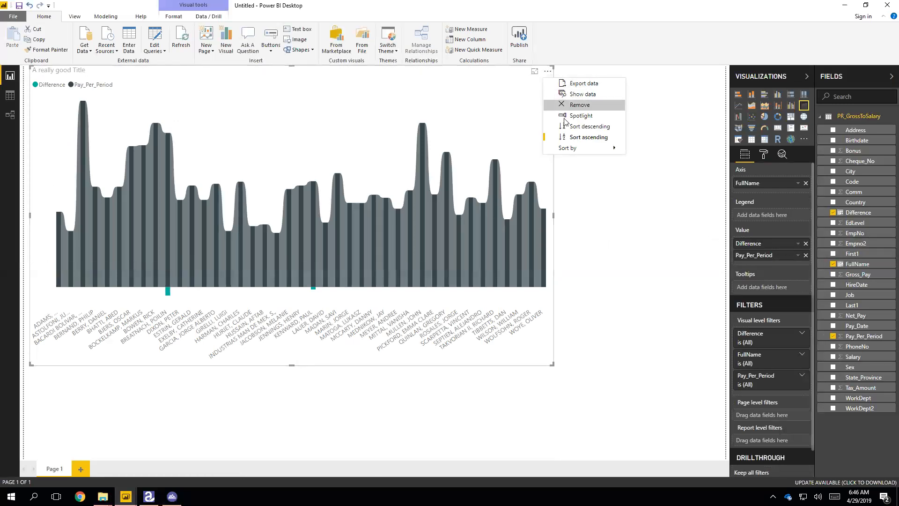
{"action": "left_click", "coordinate": [575, 129]}
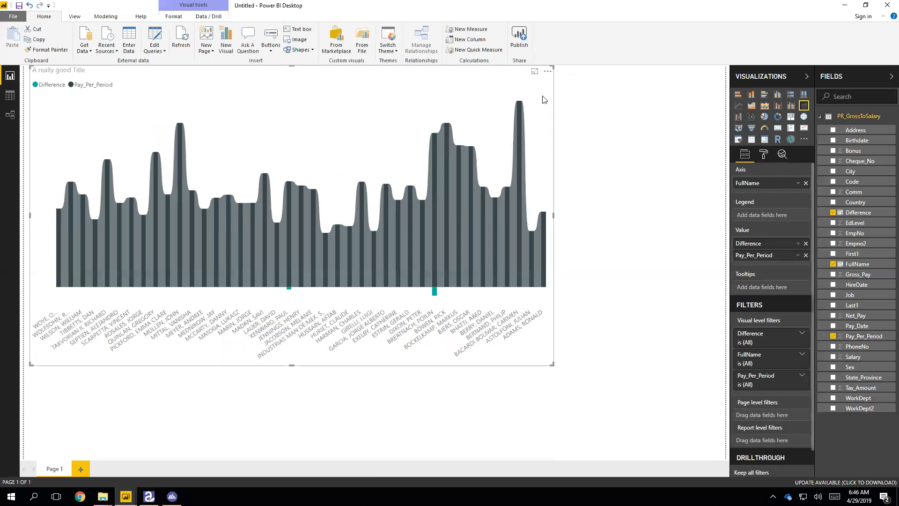
Sort the ribbon chart by Difference in descending order.
{"action": "left_click", "coordinate": [548, 71]}
{"action": "mouse_move", "coordinate": [604, 148]}
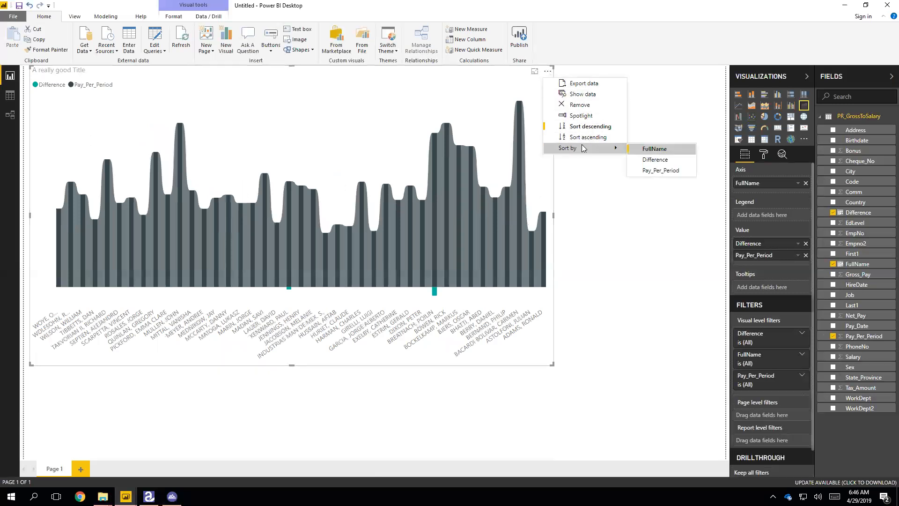
{"action": "left_click", "coordinate": [652, 162]}
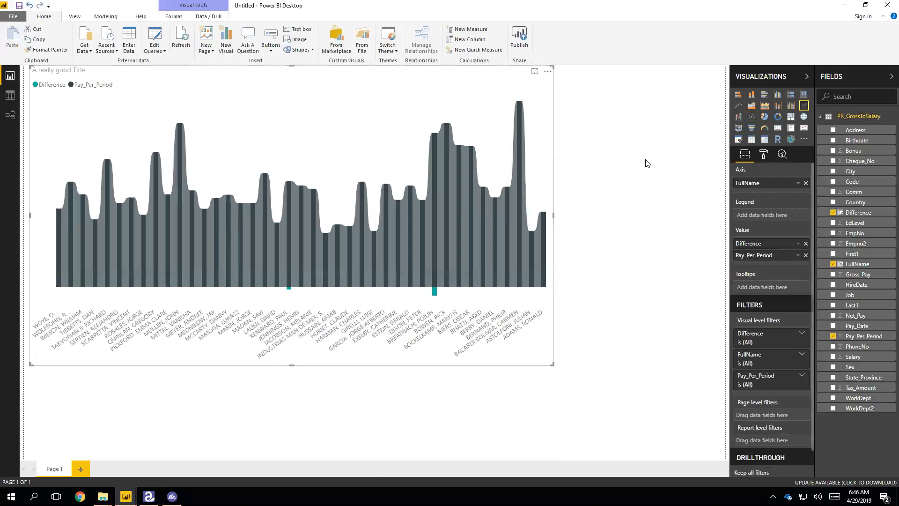
{"action": "left_click", "coordinate": [549, 73]}
{"action": "left_click", "coordinate": [579, 129]}
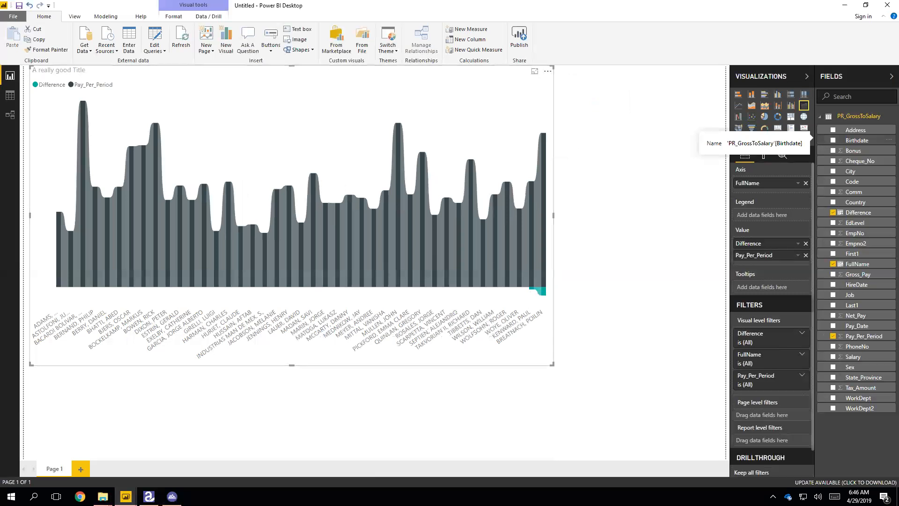
Deselect the ribbon chart and add a second page to the report.
{"action": "left_click", "coordinate": [629, 261]}
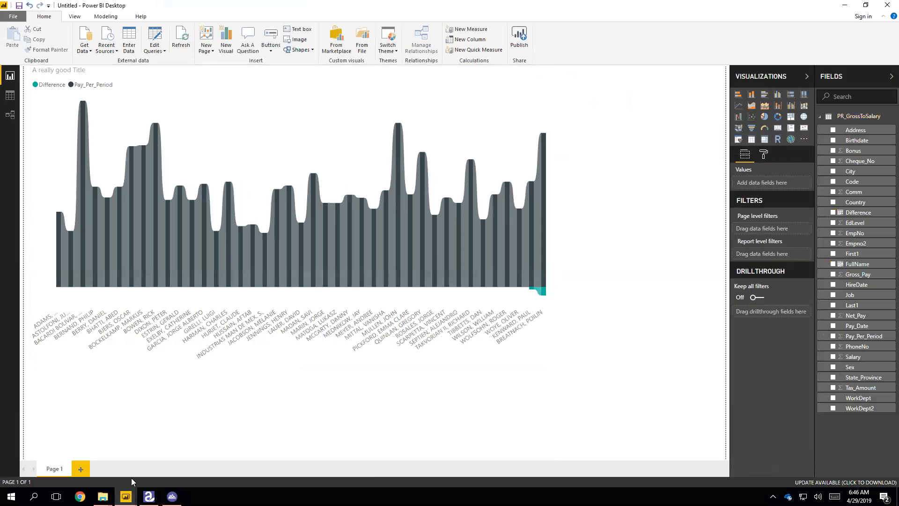
{"action": "left_click", "coordinate": [78, 469]}
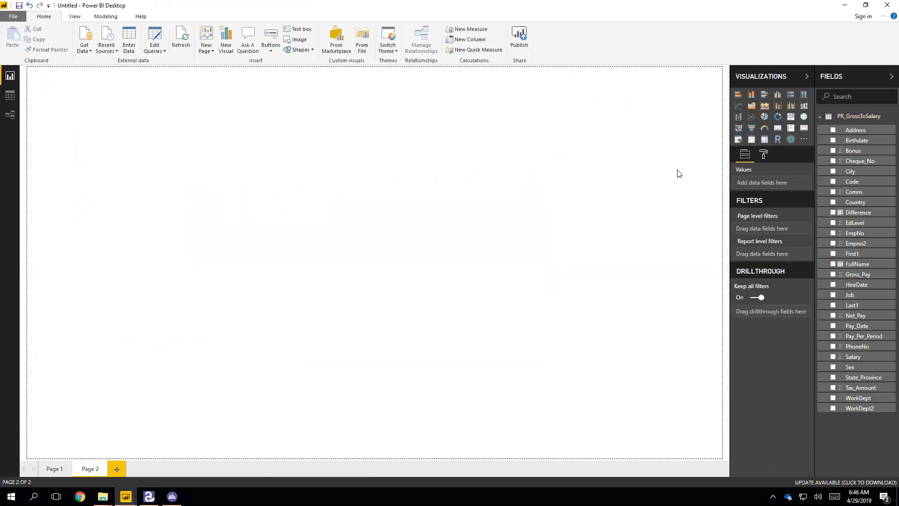
Add a clustered column chart to Page 2 with Pay_Per_Period and Gross_Pay as values and FullName as axis.
{"action": "left_click", "coordinate": [779, 96]}
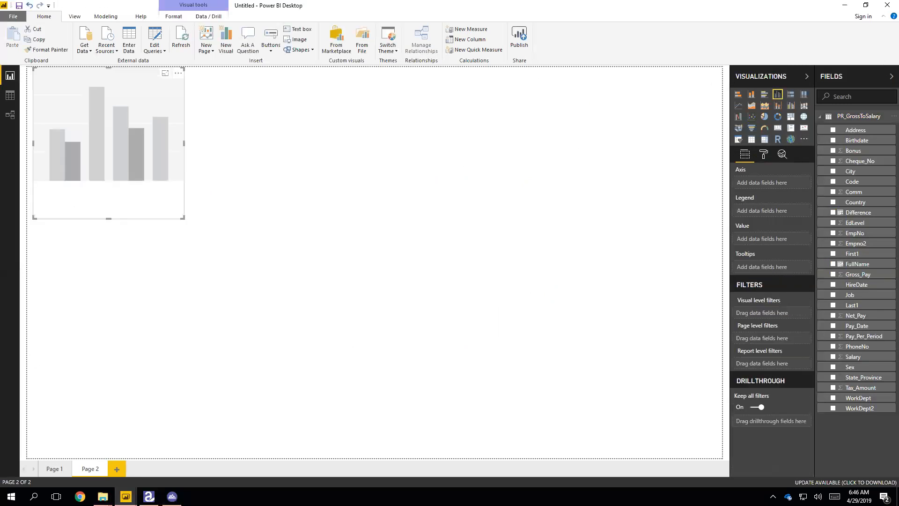
{"action": "left_click_drag", "start_coordinate": [852, 280], "coordinate": [772, 236]}
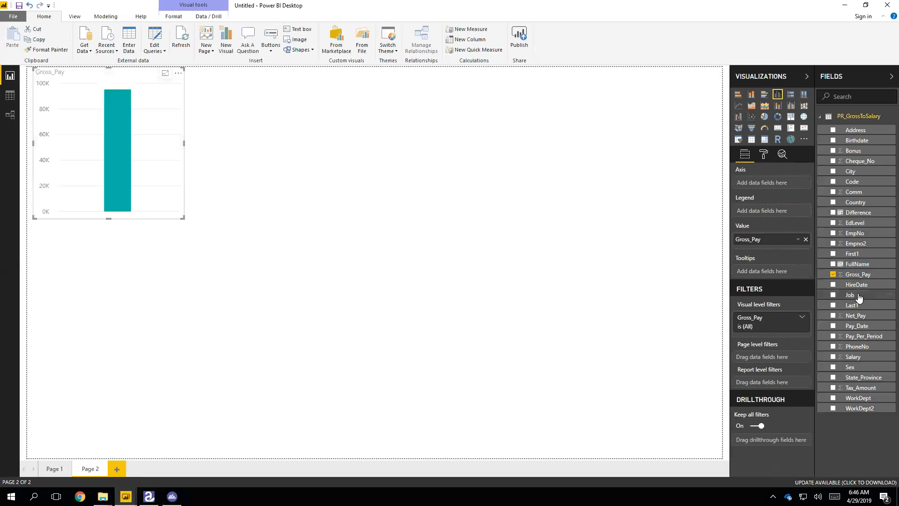
{"action": "left_click_drag", "start_coordinate": [860, 336], "coordinate": [761, 241]}
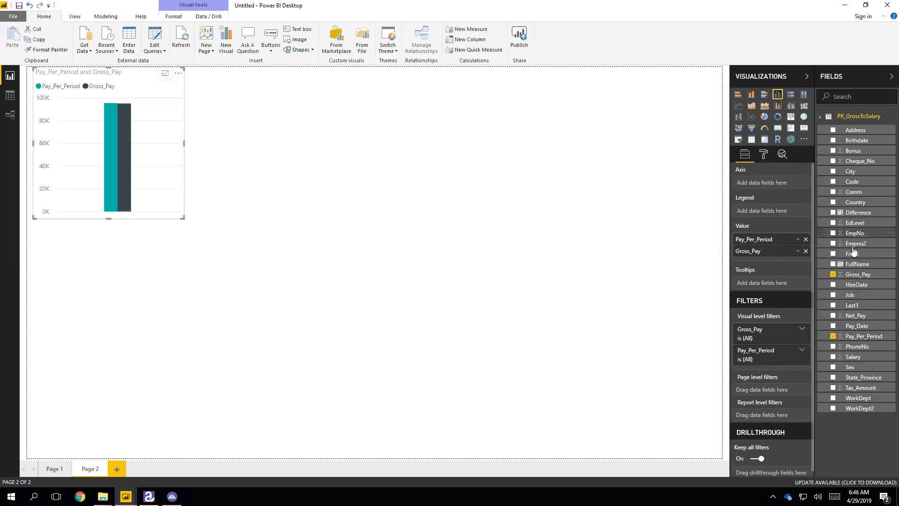
{"action": "left_click_drag", "start_coordinate": [855, 264], "coordinate": [760, 183]}
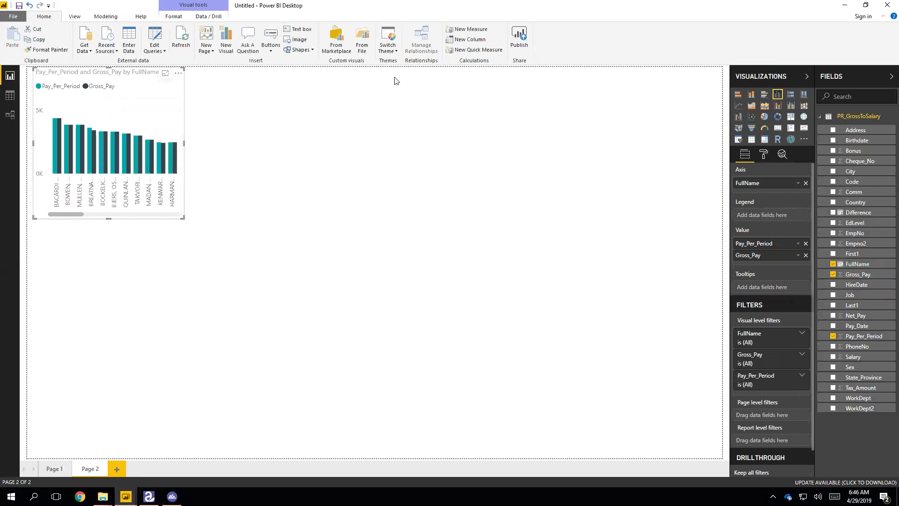
Sort the column chart by FullName in ascending order.
{"action": "left_click", "coordinate": [178, 74]}
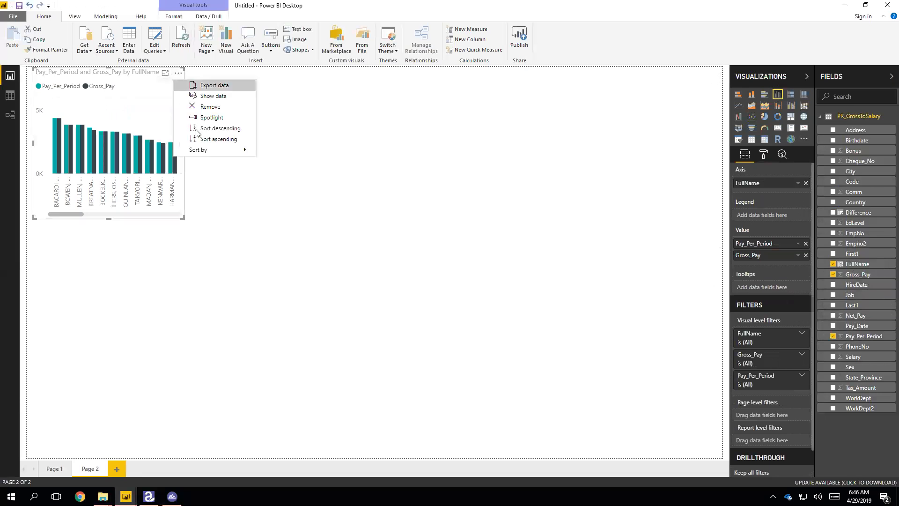
{"action": "mouse_move", "coordinate": [241, 150]}
{"action": "left_click", "coordinate": [275, 151]}
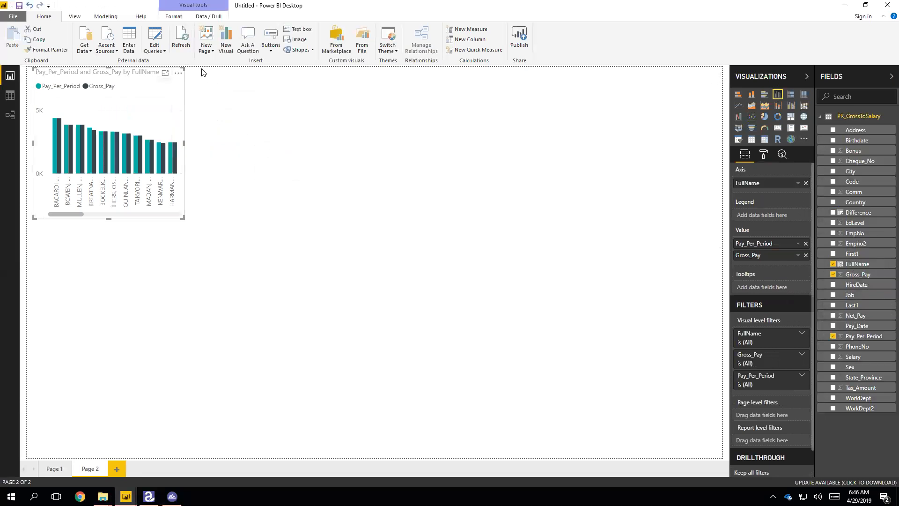
{"action": "left_click", "coordinate": [178, 73]}
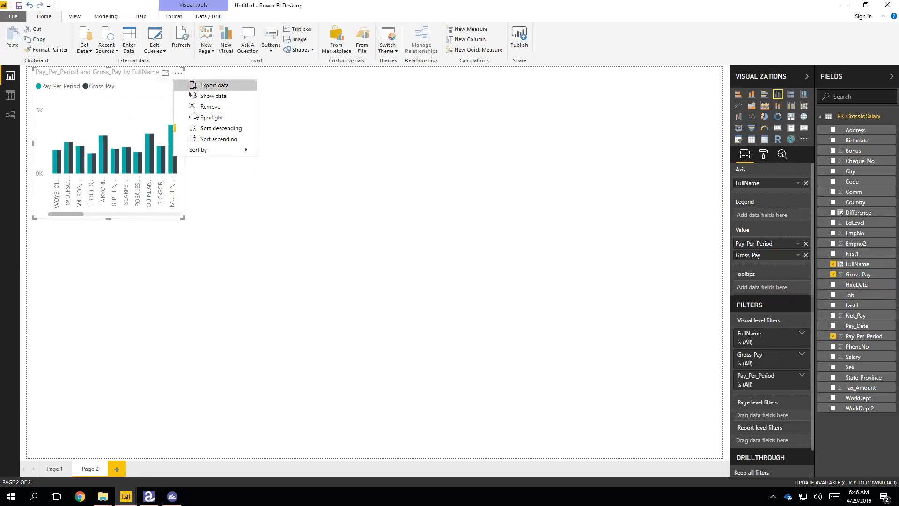
{"action": "left_click", "coordinate": [204, 139]}
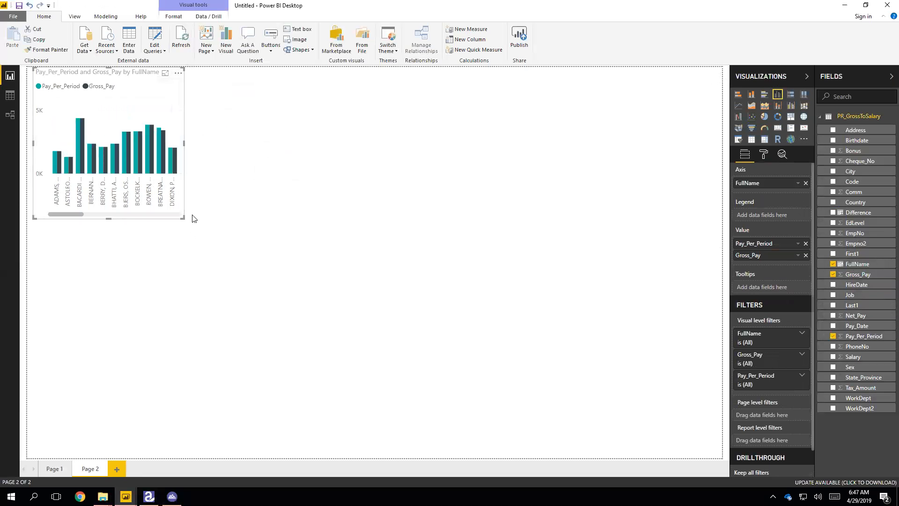
Enlarge the column chart until it spans about three quarters of the page width and most of its height.
{"action": "left_click_drag", "start_coordinate": [430, 164], "coordinate": [447, 165]}
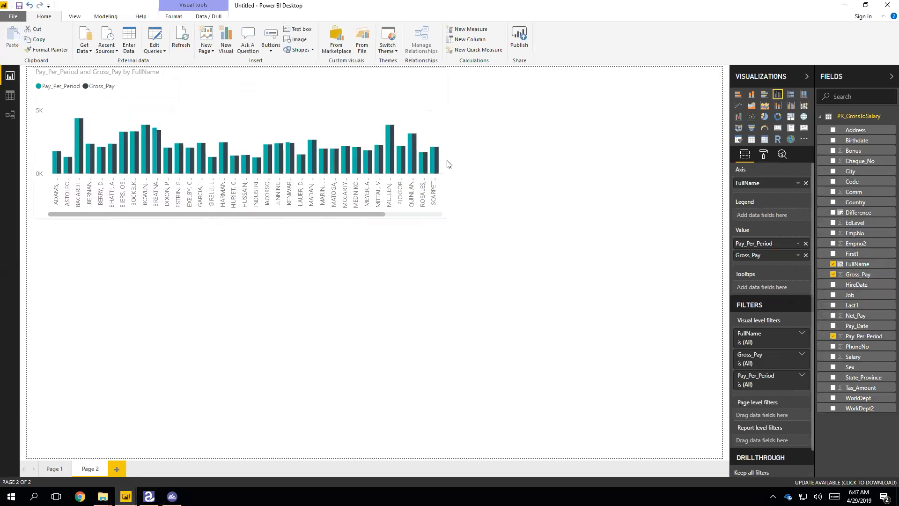
{"action": "left_click_drag", "start_coordinate": [241, 218], "coordinate": [241, 340]}
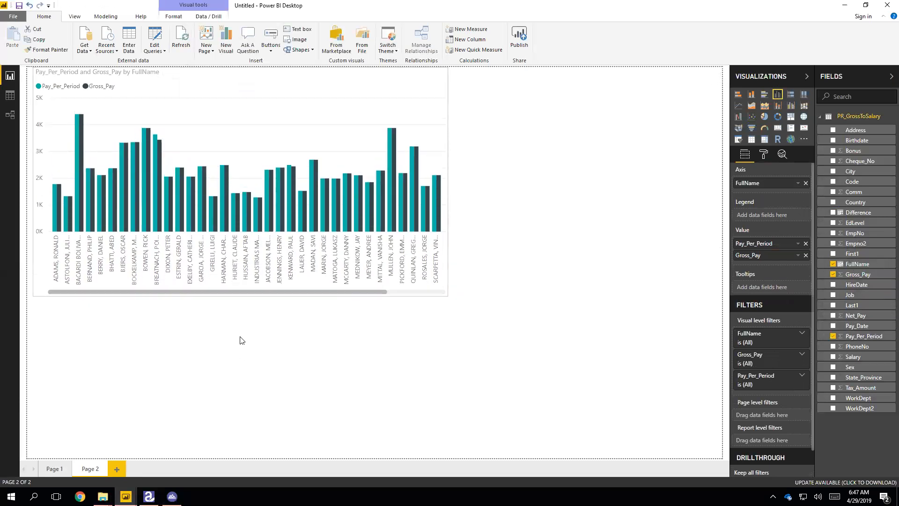
{"action": "left_click_drag", "start_coordinate": [448, 204], "coordinate": [571, 214]}
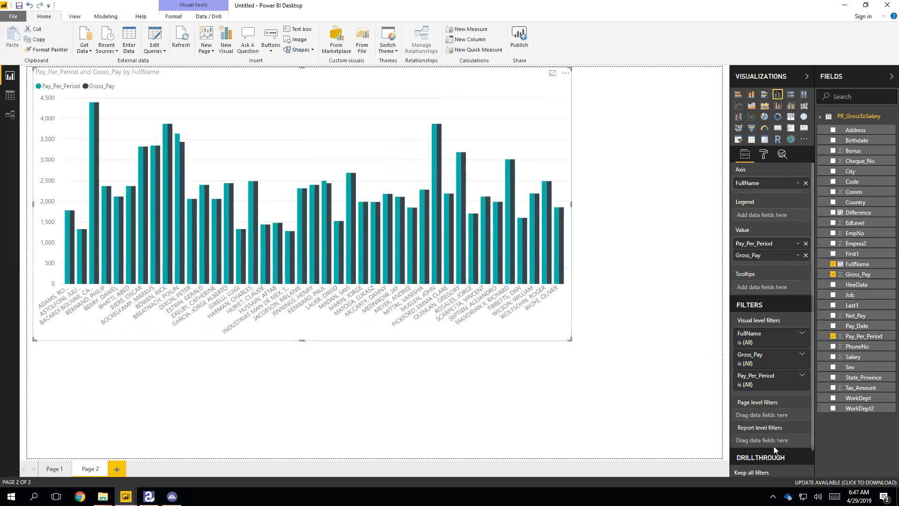
Add Difference as a visual level filter on the column chart, keeping advanced filtering as its filter type.
{"action": "scroll", "coordinate": [774, 449], "scroll_direction": "down", "scroll_amount": 1}
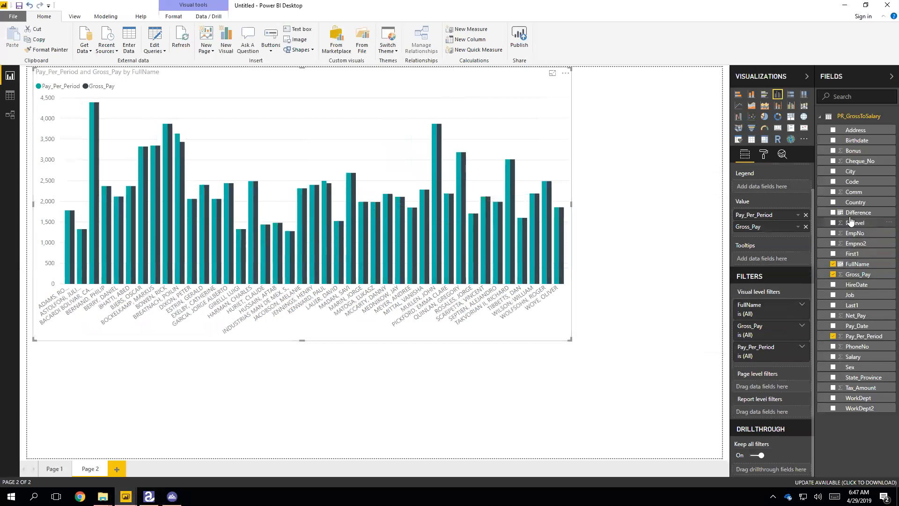
{"action": "left_click_drag", "start_coordinate": [857, 213], "coordinate": [773, 361]}
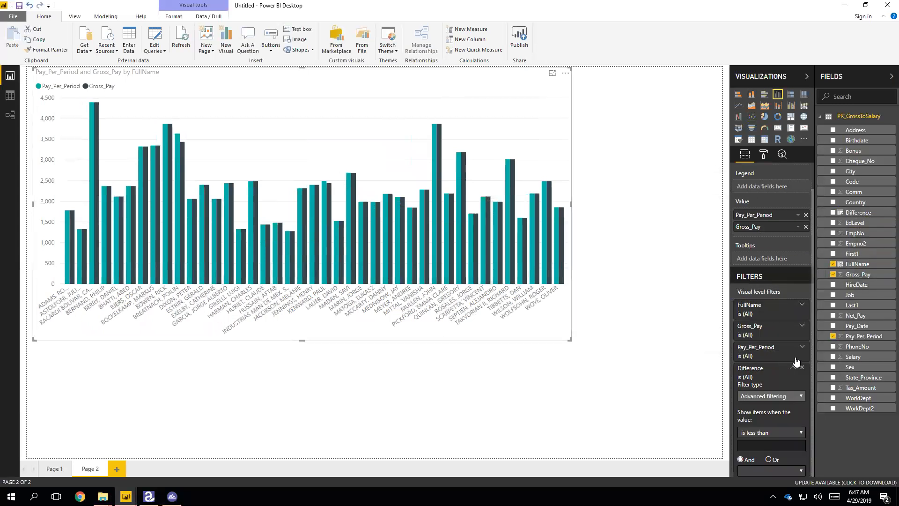
{"action": "left_click", "coordinate": [792, 397]}
{"action": "left_click", "coordinate": [792, 398]}
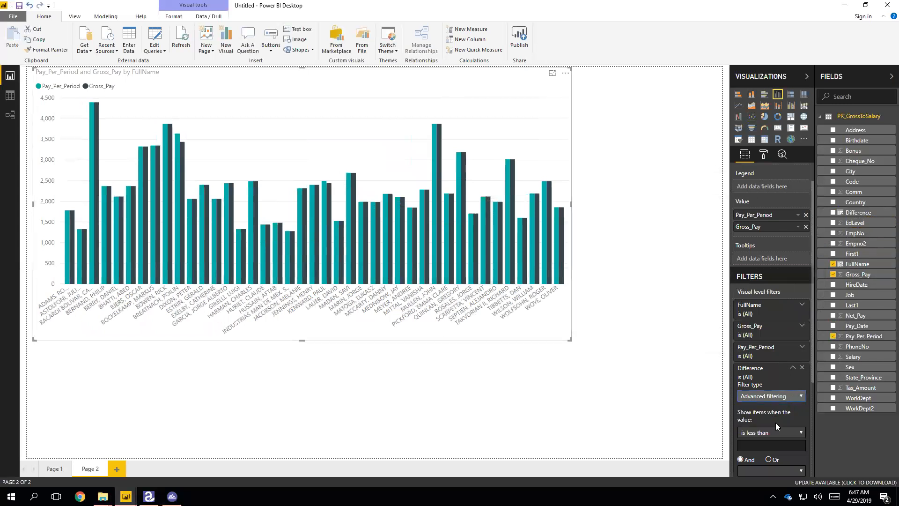
Set the Difference filter to show items whose value is not 0, and apply it.
{"action": "scroll", "coordinate": [775, 423], "scroll_direction": "down", "scroll_amount": 3}
{"action": "left_click", "coordinate": [765, 292]}
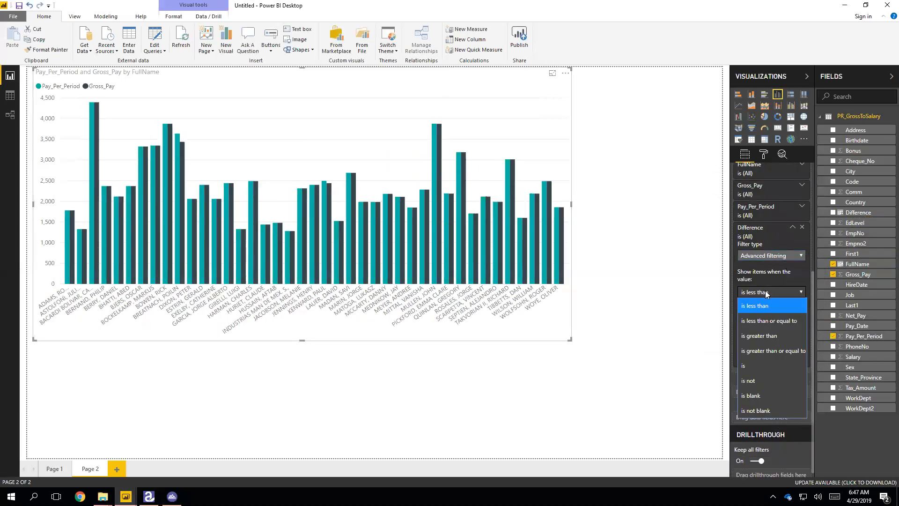
{"action": "left_click", "coordinate": [756, 377]}
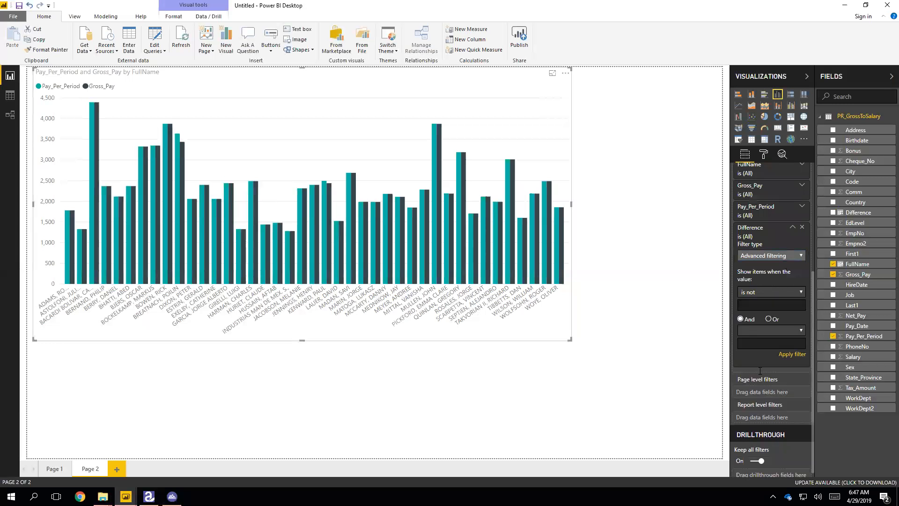
{"action": "left_click", "coordinate": [754, 330]}
{"action": "left_click", "coordinate": [756, 329]}
{"action": "left_click", "coordinate": [756, 304]}
{"action": "type", "text": "0"}
{"action": "left_click", "coordinate": [791, 355]}
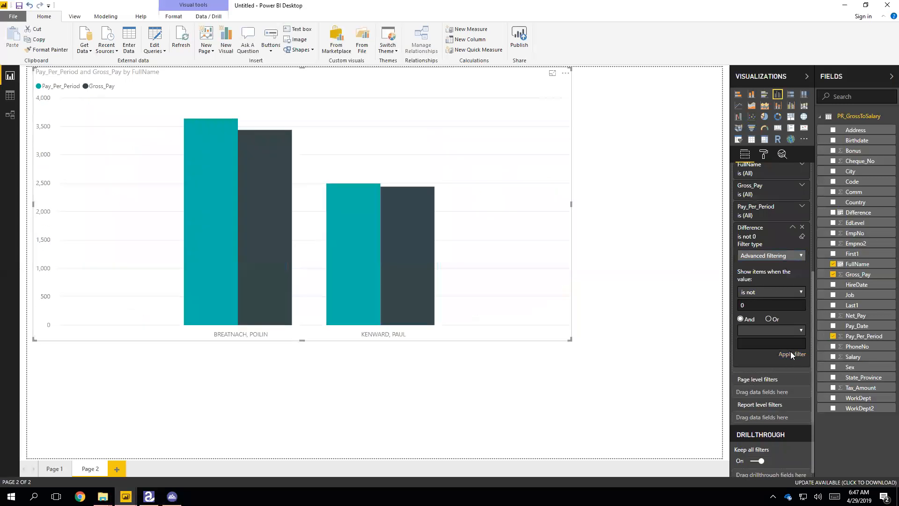